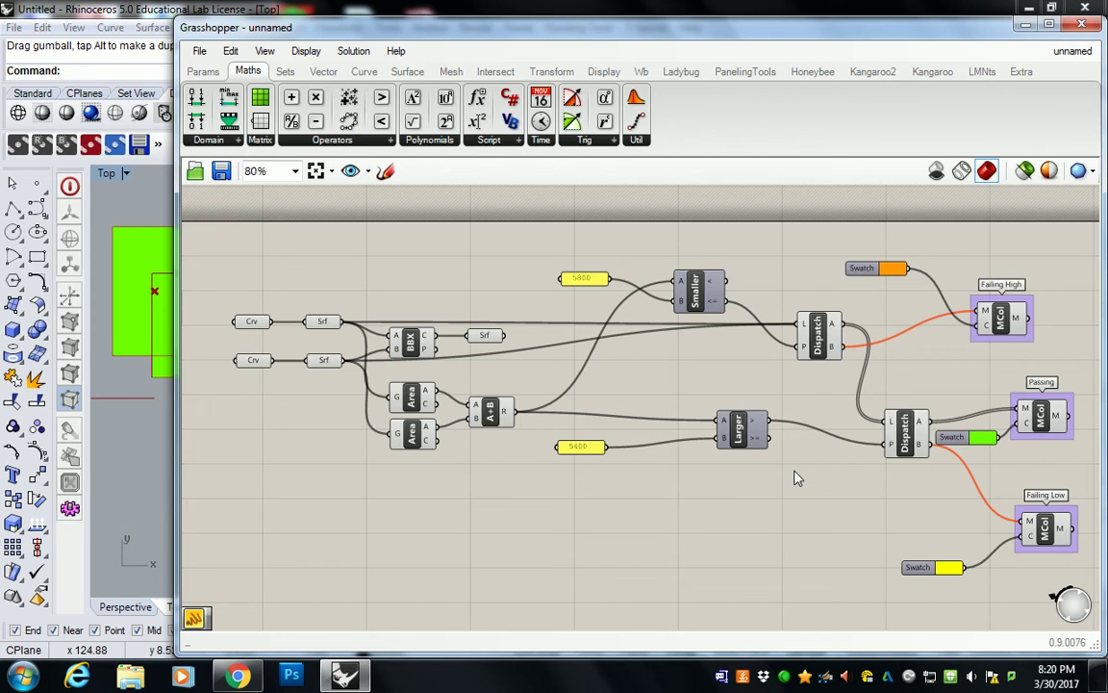
Step: Change the colour swatch of the Passing preview to blue and accept it
left_click(979, 437)
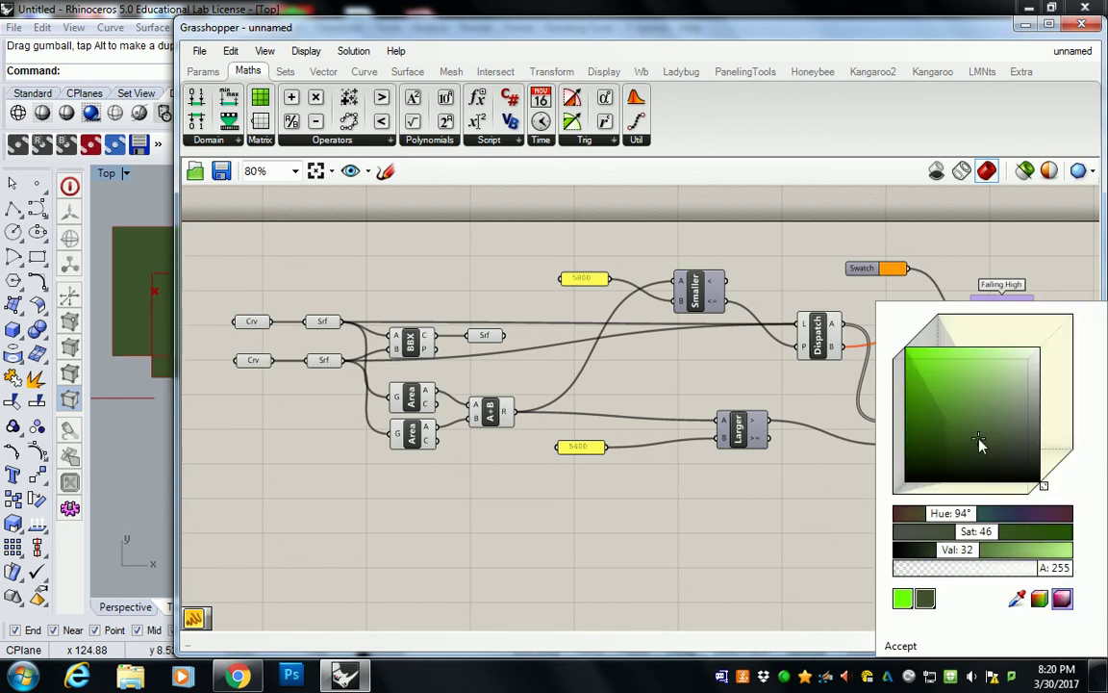
left_click_drag(962, 447, 866, 325)
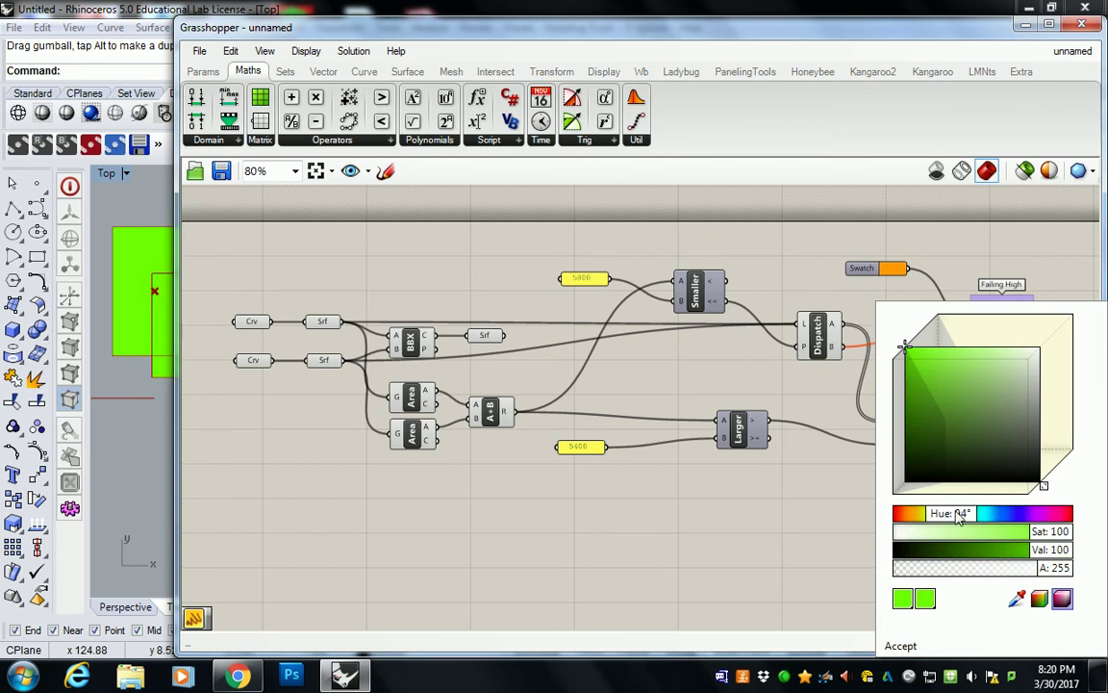
left_click_drag(959, 514, 1017, 520)
left_click(904, 644)
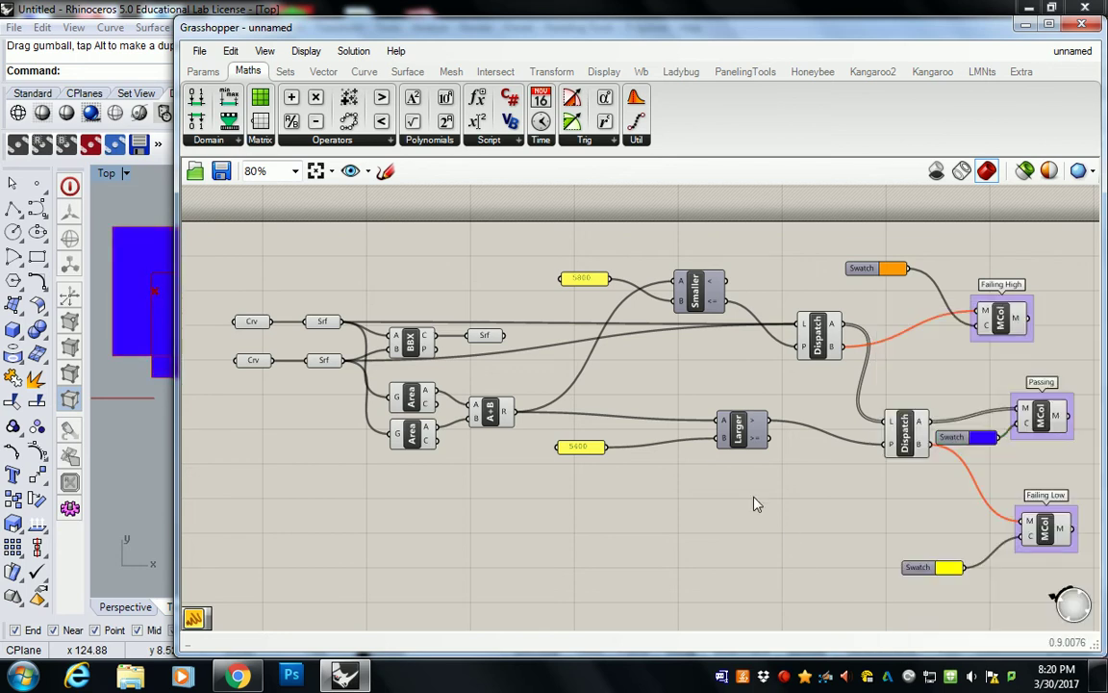
Step: Make room for the Rhino Top view and draw a large rectangle enclosing both floor plates
left_click_drag(176, 248, 402, 248)
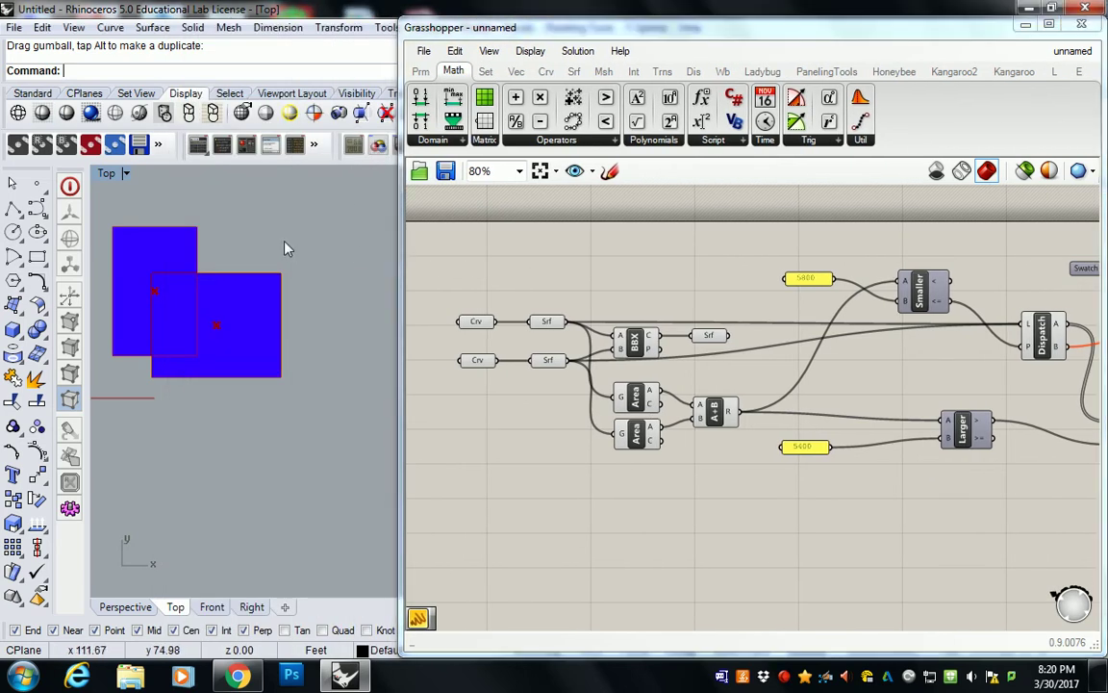
scroll(289, 255, "down", 3)
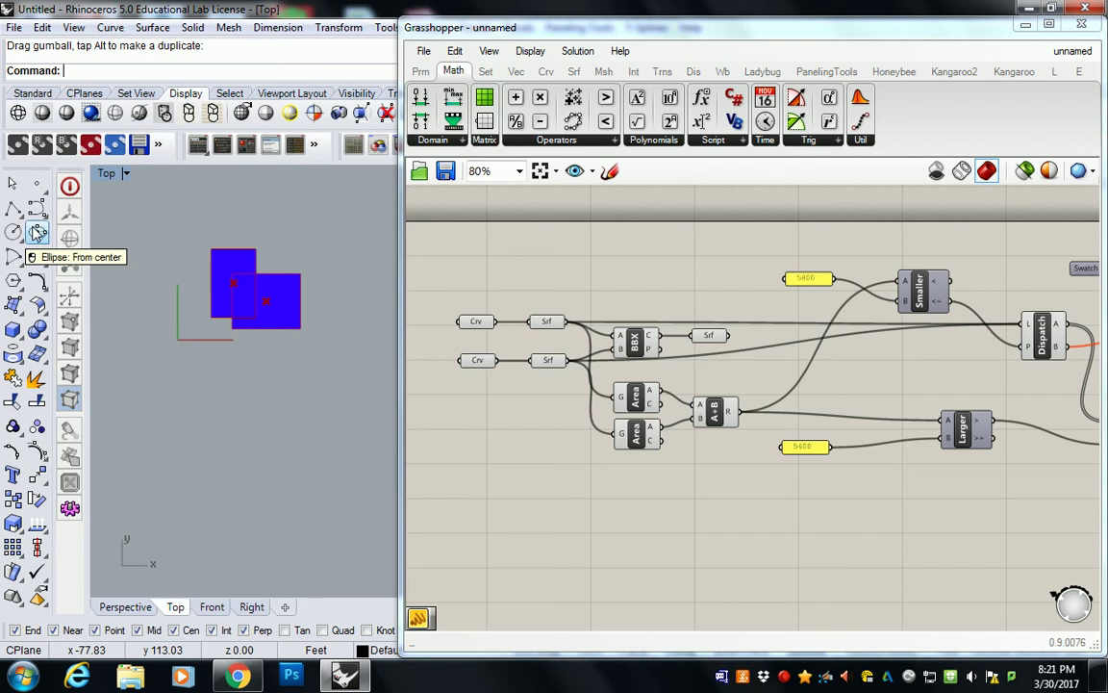
left_click(36, 257)
left_click(161, 208)
left_click(358, 390)
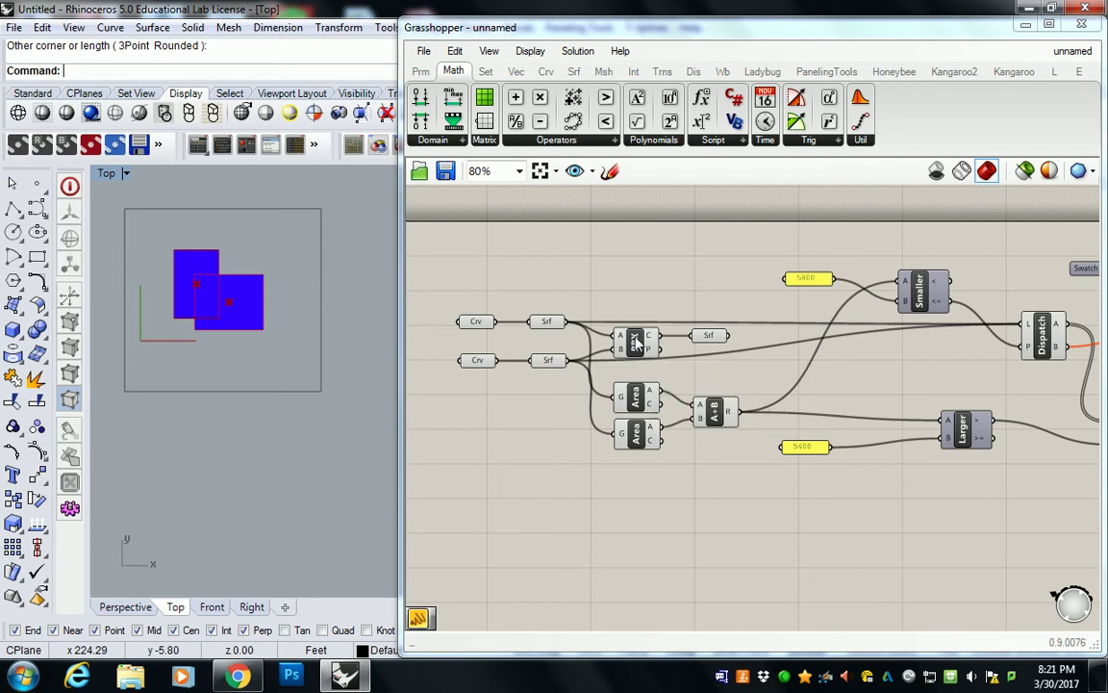
Step: Select every component in the Grasshopper definition and turn off their preview
left_click(708, 337)
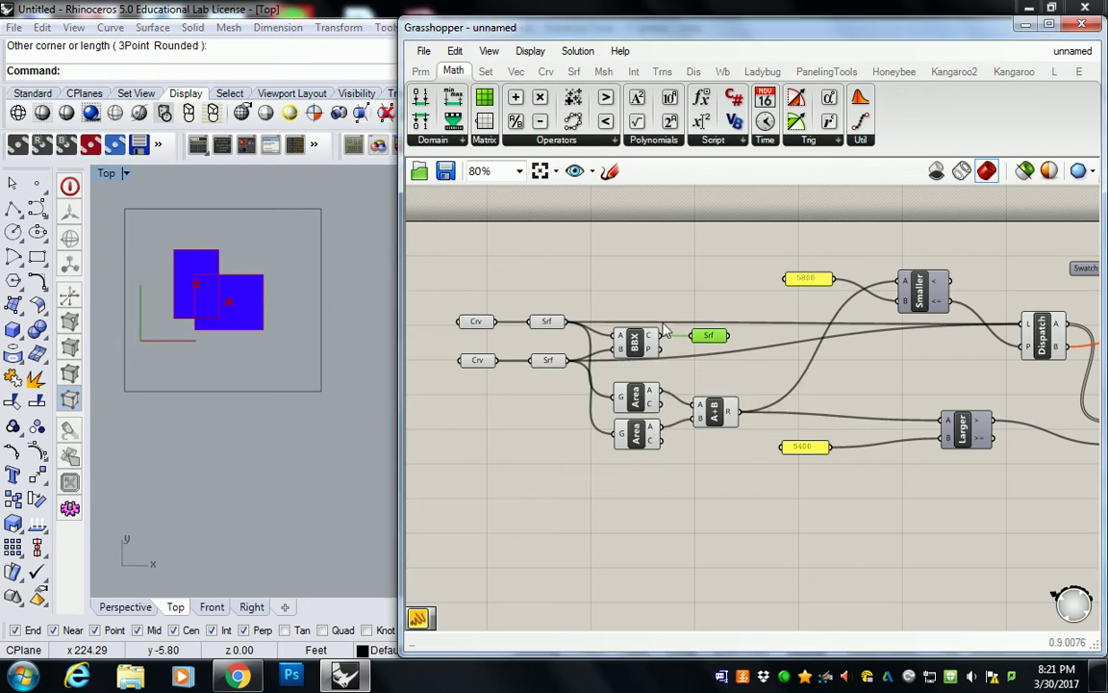
left_click(452, 267)
scroll(442, 245, "down", 3)
left_click_drag(440, 245, 1039, 539)
middle_click(779, 365)
left_click(623, 278)
scroll(602, 315, "up", 3)
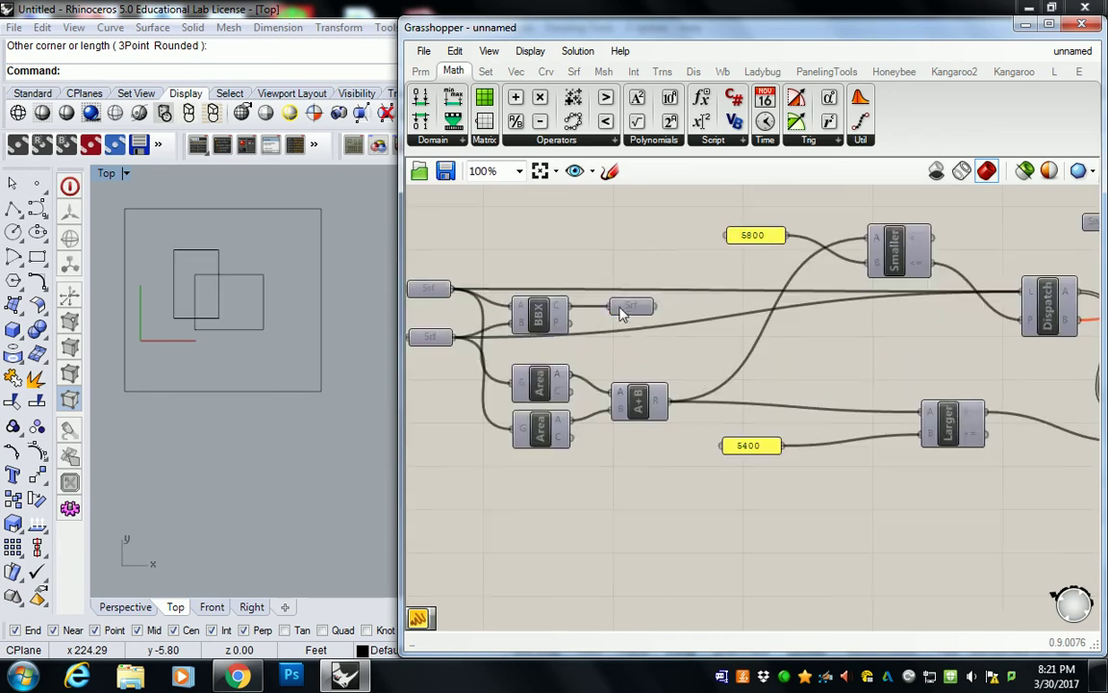
Step: Turn the preview back on for the Srf fed by BBX and for the first curve's Srf
right_click(630, 309)
left_click(682, 264)
left_click(584, 241)
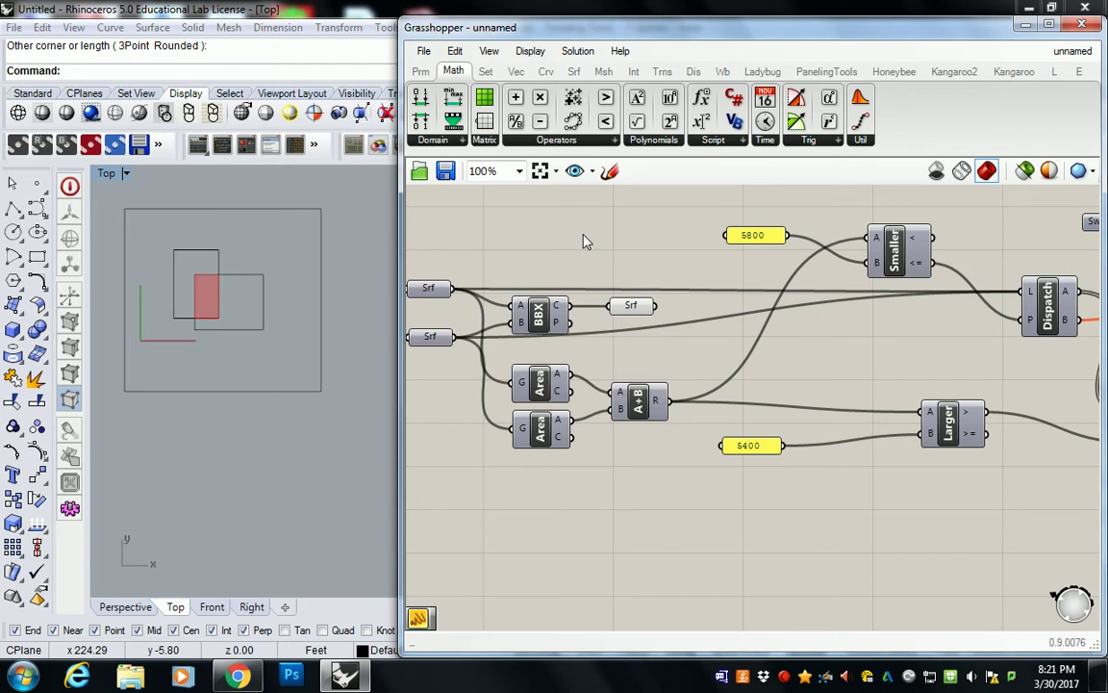
right_click_drag(586, 241, 789, 279)
right_click(630, 307)
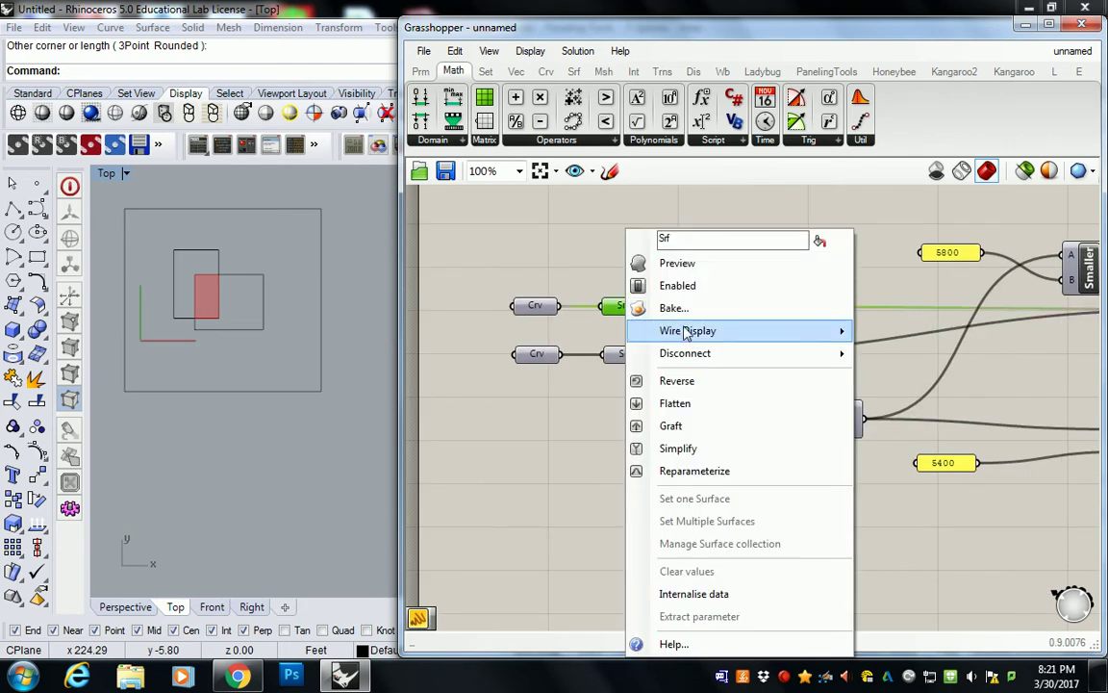
left_click(677, 264)
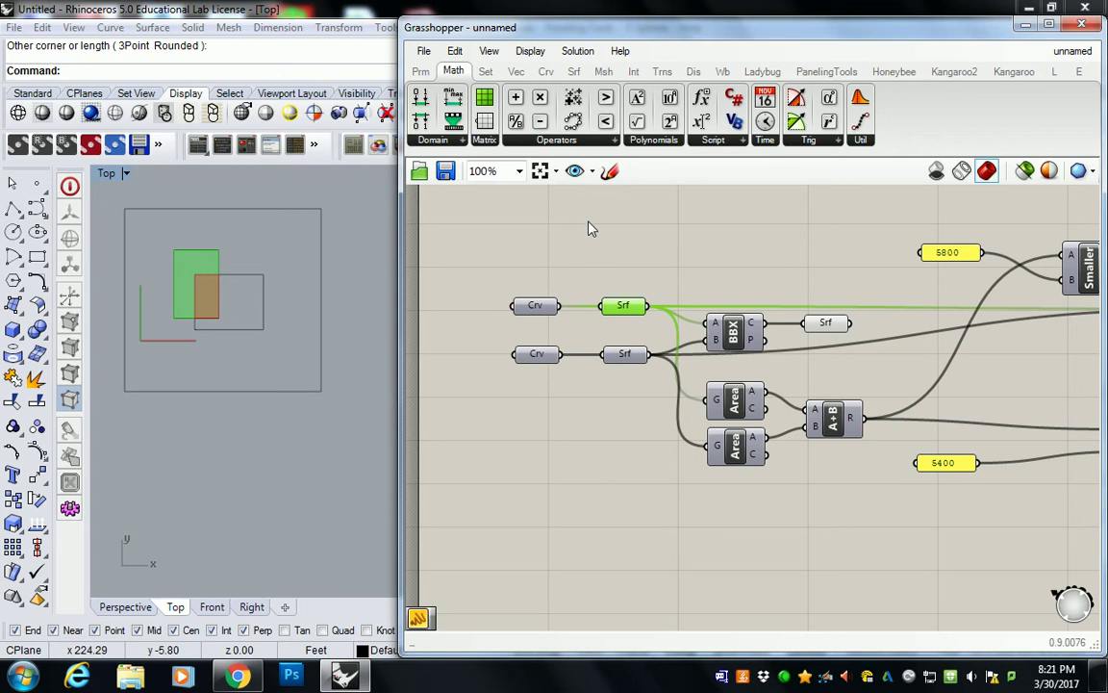
left_click(659, 245)
Step: Duplicate the limit panels, comparison, Dispatch, swatch and MCol components, and place the copy below the original set
scroll(673, 263, "down", 3)
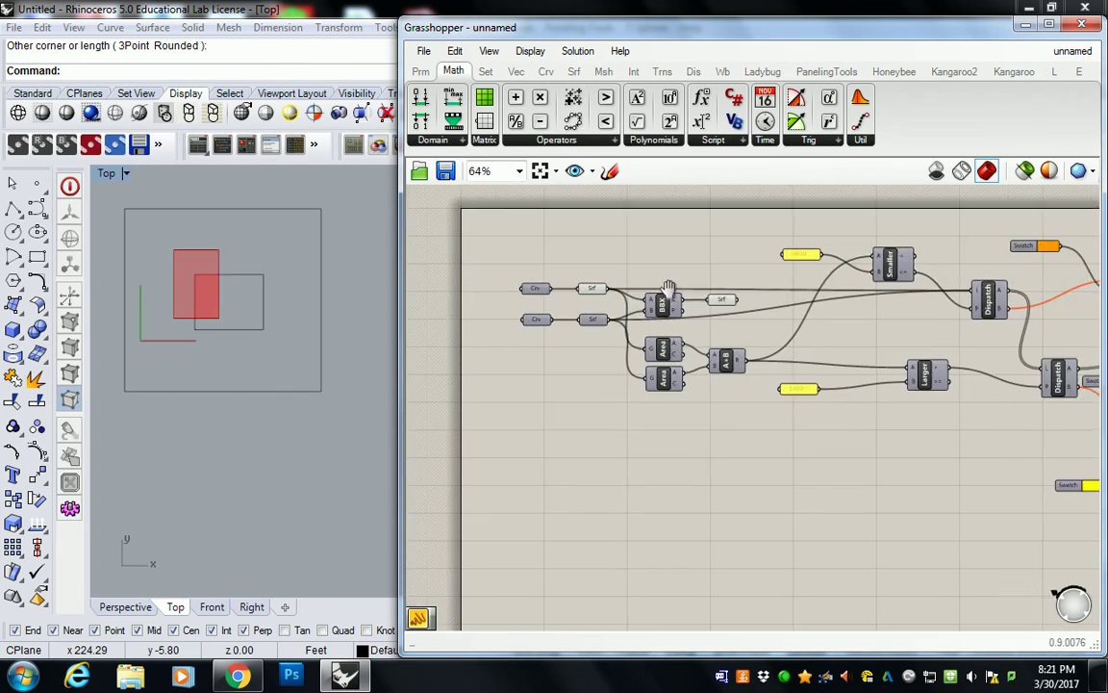
right_click_drag(659, 286, 536, 277)
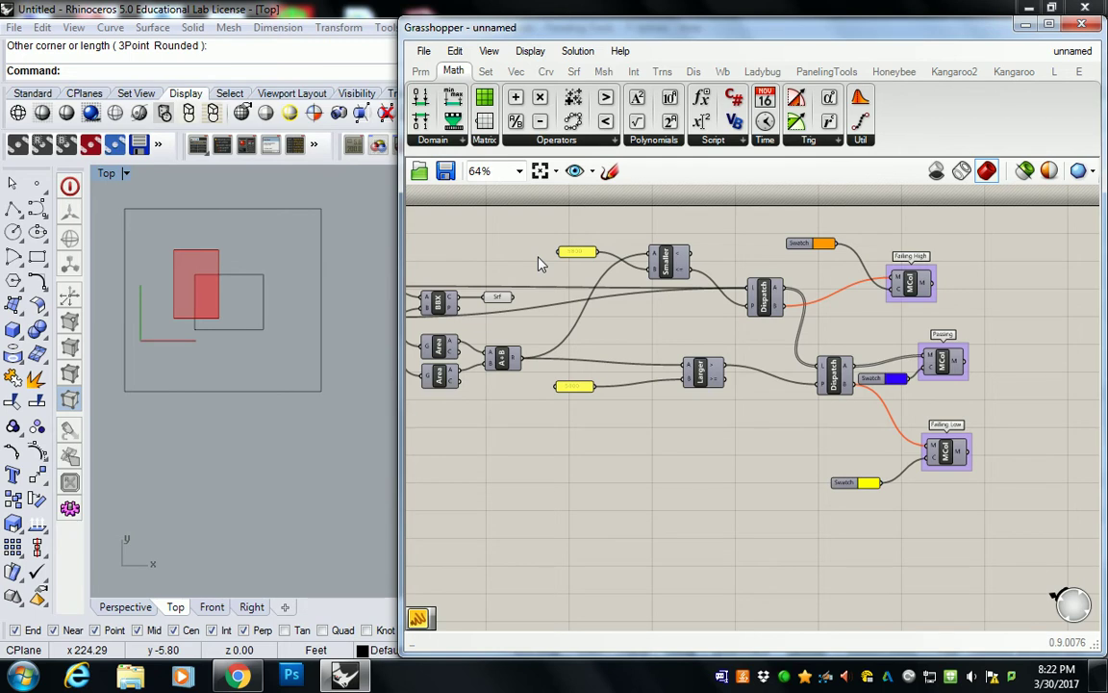
scroll(539, 262, "down", 2)
left_click_drag(539, 204, 942, 519)
key("ctrl+c")
key("ctrl+v")
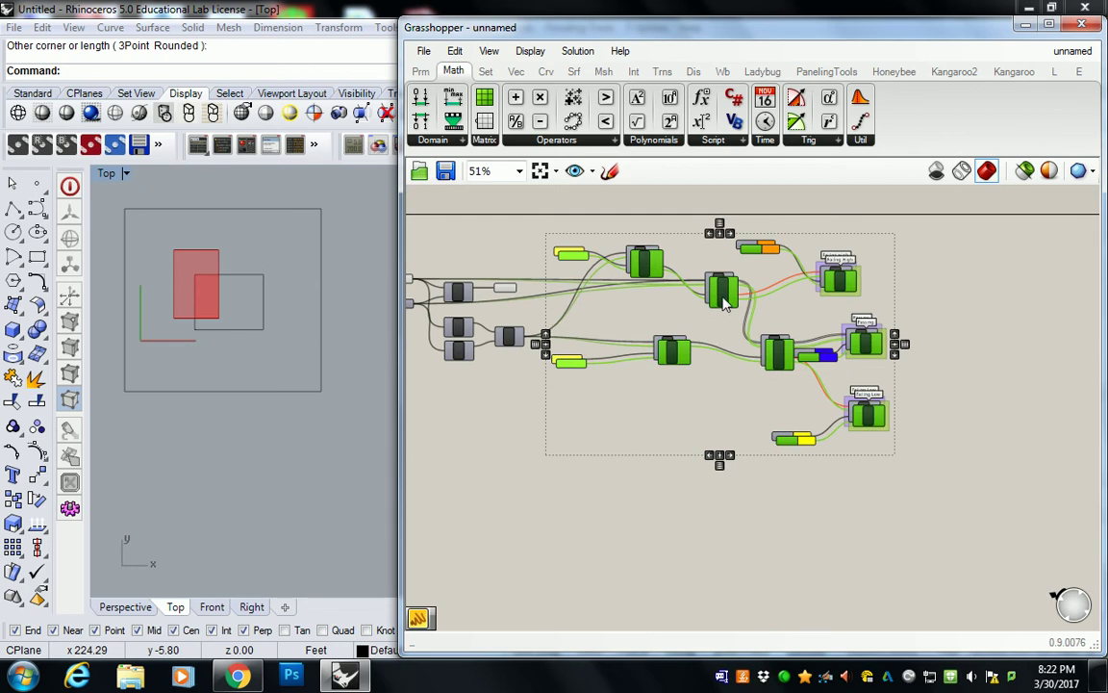
left_click_drag(723, 293, 749, 517)
left_click(680, 425)
right_click_drag(680, 425, 715, 343)
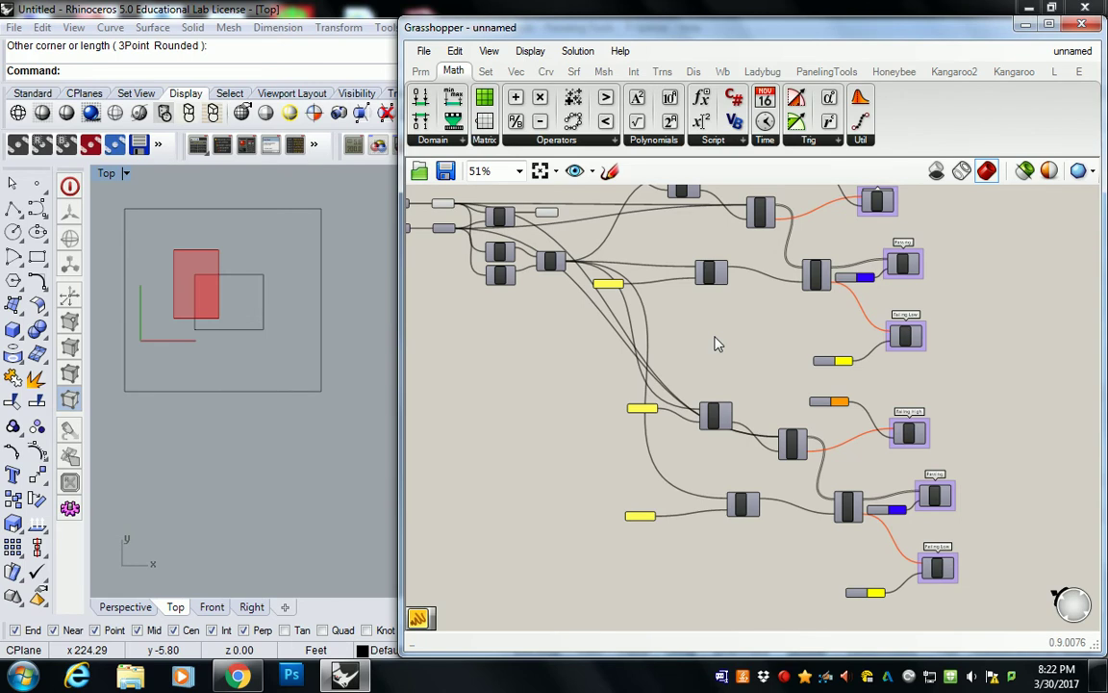
Step: Compact the upper set by stacking Smaller and Larger with their limit panels beside them, and raise the second Dispatch
scroll(718, 342, "down", 3)
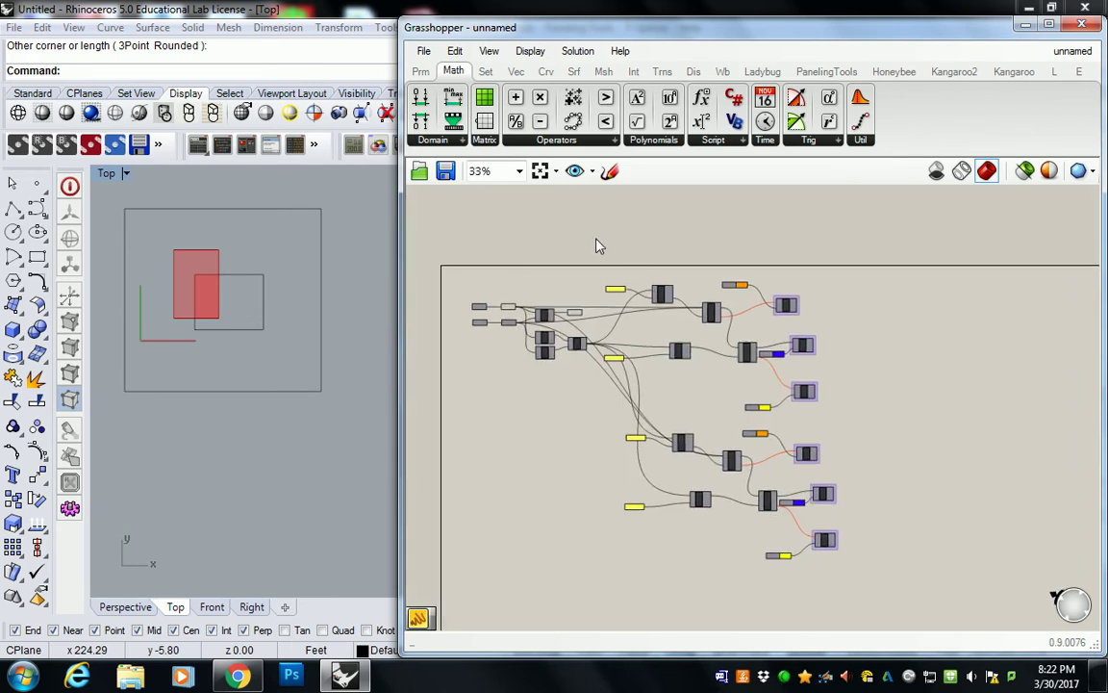
left_click_drag(595, 239, 671, 263)
scroll(667, 262, "up", 3)
left_click_drag(654, 321, 695, 373)
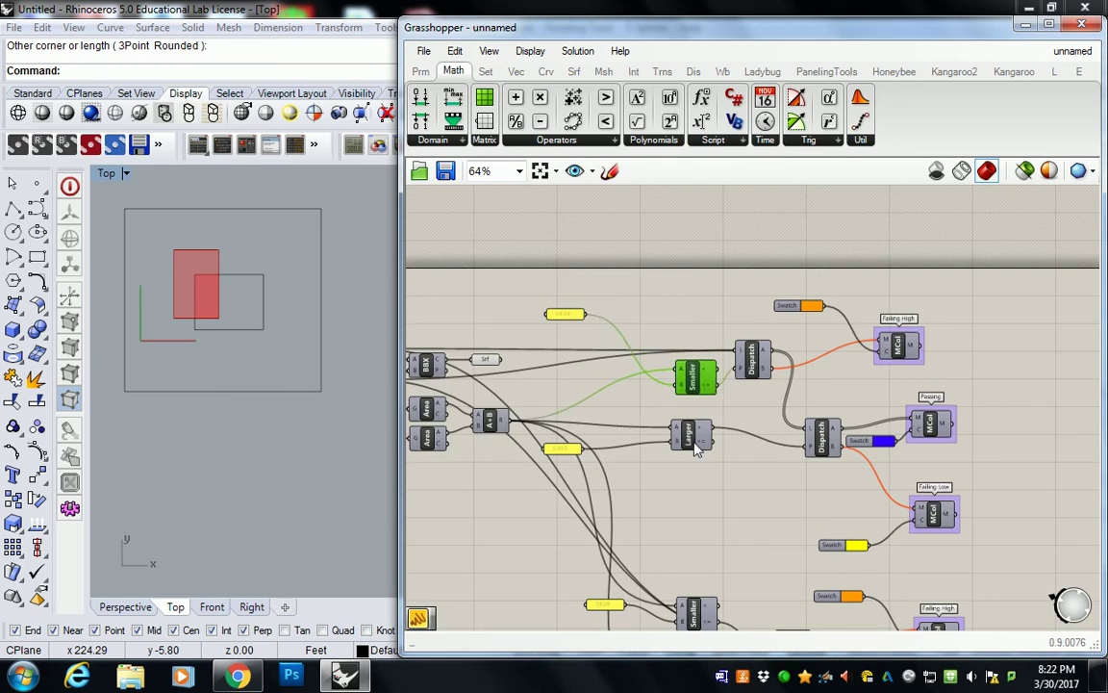
left_click_drag(694, 440, 698, 423)
left_click_drag(564, 452, 644, 433)
left_click(571, 318)
left_click_drag(572, 320, 647, 390)
left_click_drag(819, 438, 814, 402)
right_click_drag(870, 394, 763, 367)
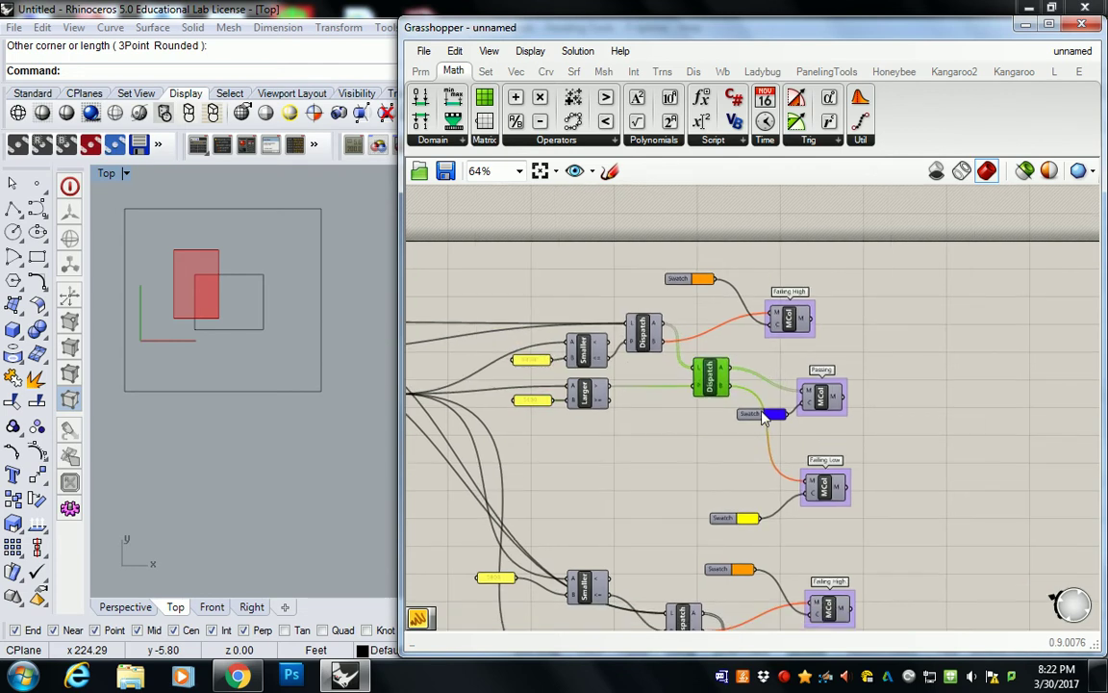
Step: Stack the upper set's Failing High, Passing and Failing Low MCol components closely with their colour swatches alongside
left_click_drag(762, 416, 708, 347)
left_click_drag(682, 286, 697, 328)
left_click_drag(789, 317, 795, 333)
left_click_drag(820, 399, 796, 385)
left_click_drag(824, 500, 797, 449)
left_click_drag(725, 523, 696, 442)
left_click(623, 417)
Step: Select the whole compacted upper set and shift it slightly to the right
right_click_drag(571, 402, 733, 376)
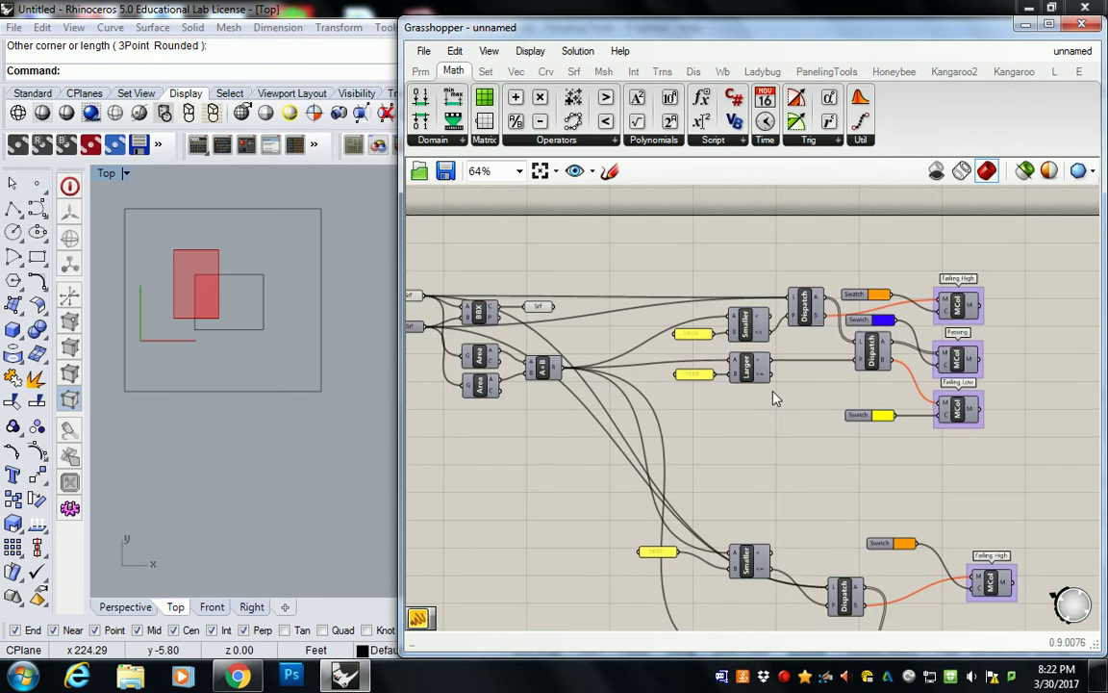
scroll(707, 360, "down", 1)
scroll(547, 298, "up", 1)
right_click_drag(737, 326, 620, 348)
left_click_drag(569, 272, 986, 513)
mouse_move(880, 456)
left_mouse_down()
mouse_move(825, 403)
mouse_move(890, 432)
mouse_move(899, 458)
left_mouse_up()
left_click(681, 309)
right_click_drag(687, 357, 751, 296)
right_click_drag(758, 420, 705, 302)
scroll(726, 271, "down", 1)
scroll(718, 329, "up", 2)
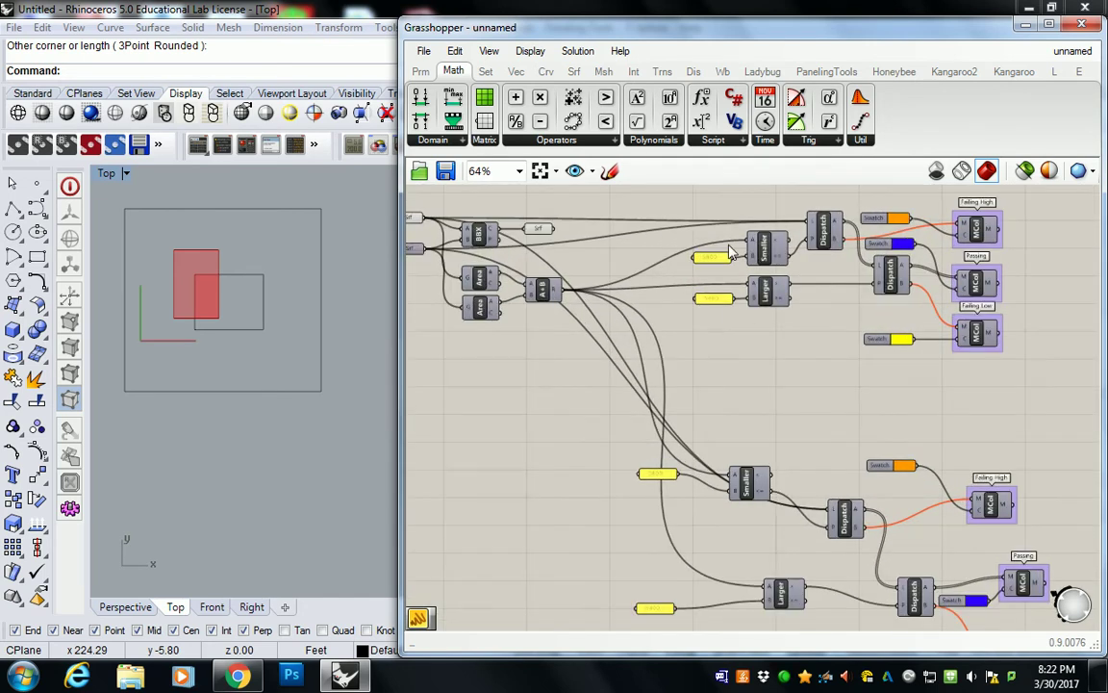
Step: Group the upper set of limit panels, comparisons, Dispatches, swatches and MCol previews
scroll(728, 235, "down", 2)
left_click_drag(651, 235, 908, 413)
key("ctrl+g")
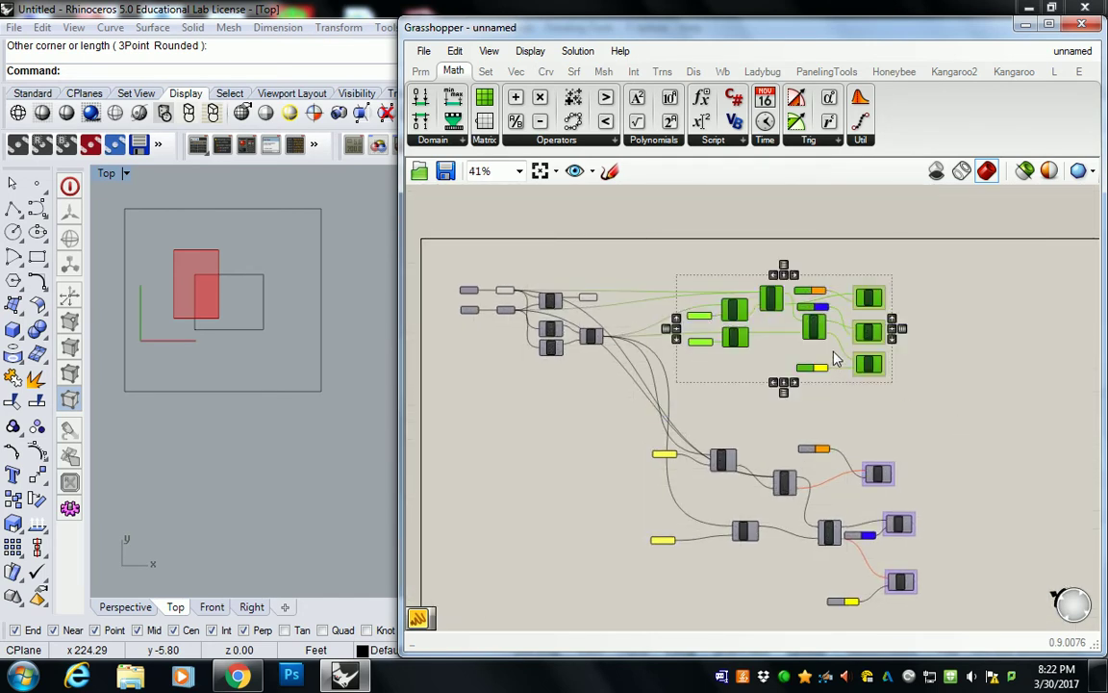
left_click(748, 228)
Step: Check which geometry the BBX Srf and the first Srf hold, and add an Area component below the A+B component
scroll(820, 329, "up", 1)
right_click_drag(750, 426, 928, 377)
scroll(770, 226, "up", 3)
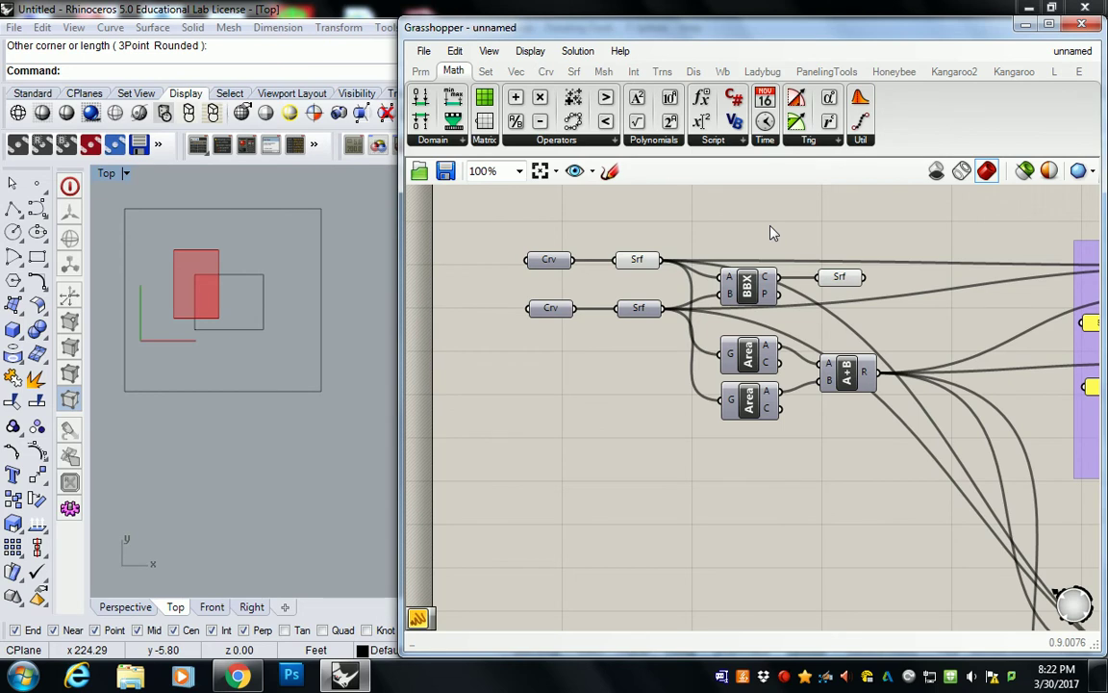
mouse_move(825, 281)
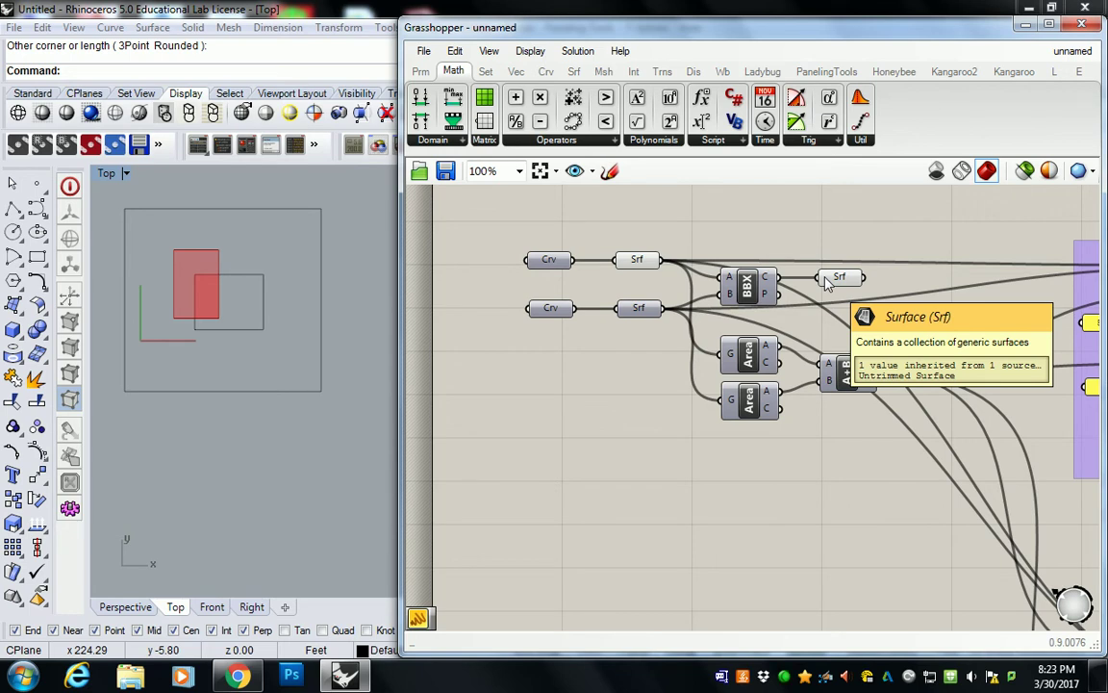
left_click(827, 278)
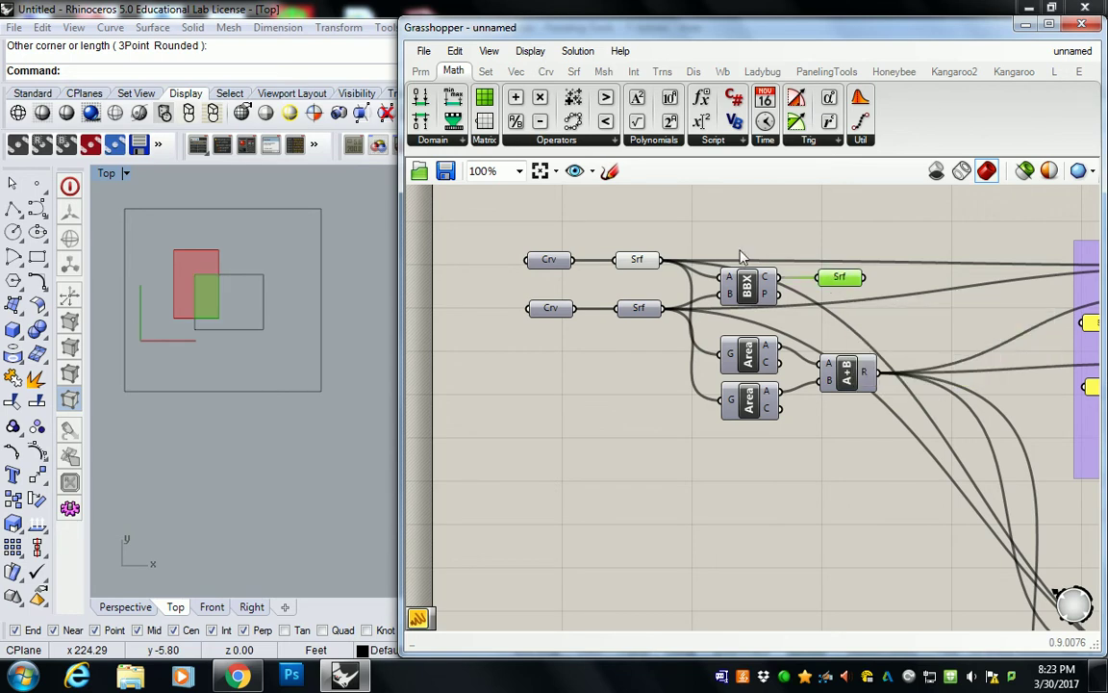
left_click(638, 260)
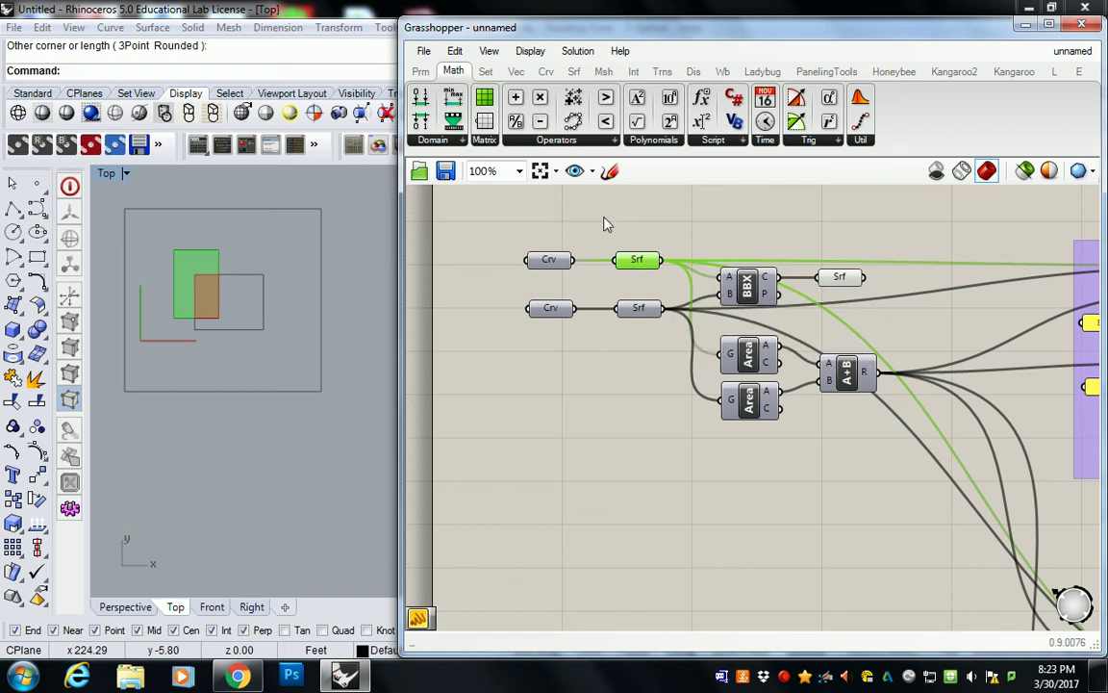
left_click(603, 75)
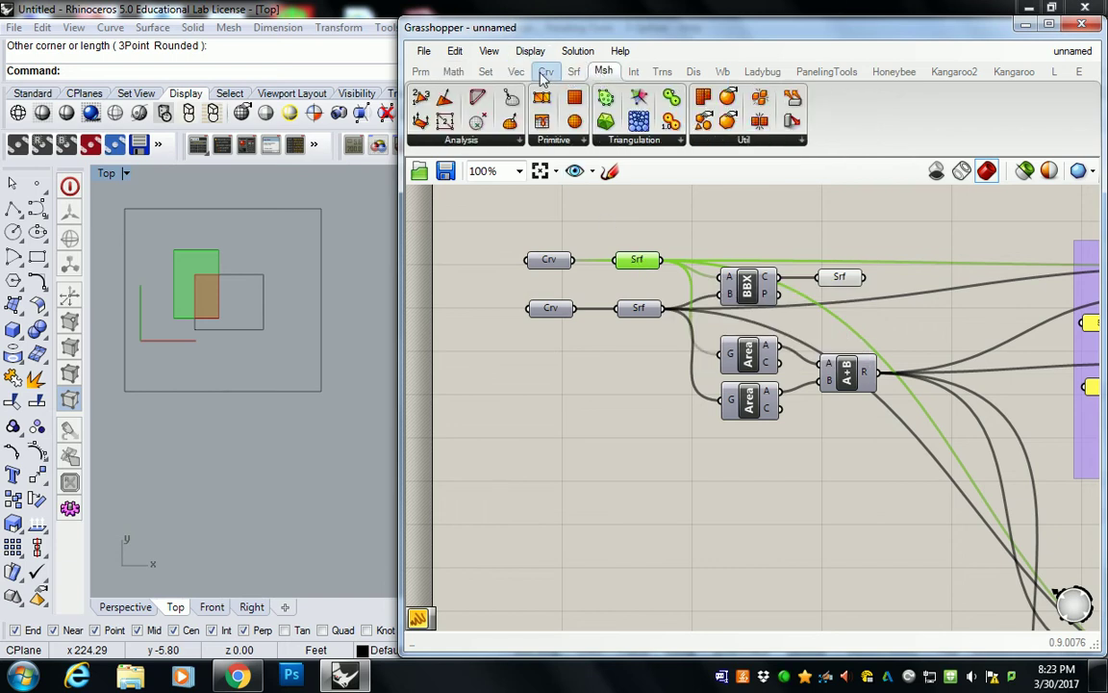
left_click(573, 72)
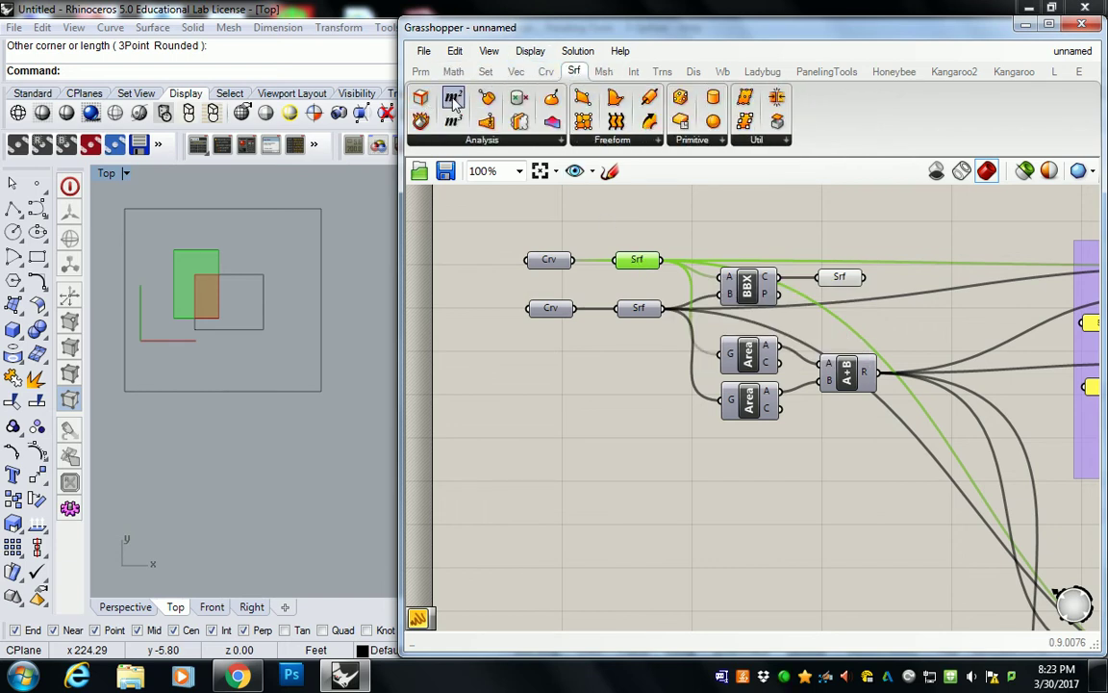
left_click_drag(452, 97, 803, 494)
right_click_drag(852, 519, 797, 425)
scroll(797, 425, "down", 3)
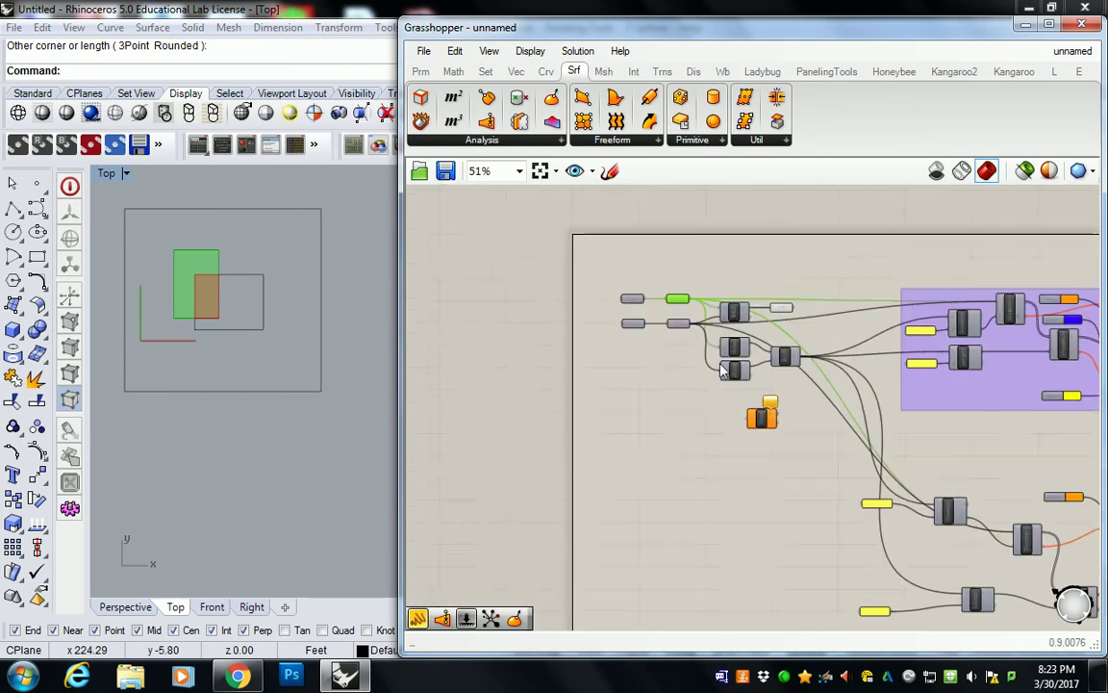
Step: Move the new Area component closer to the A+B component and place a duplicate directly beneath it
left_click_drag(576, 256, 656, 358)
left_click(689, 439)
scroll(657, 310, "up", 2)
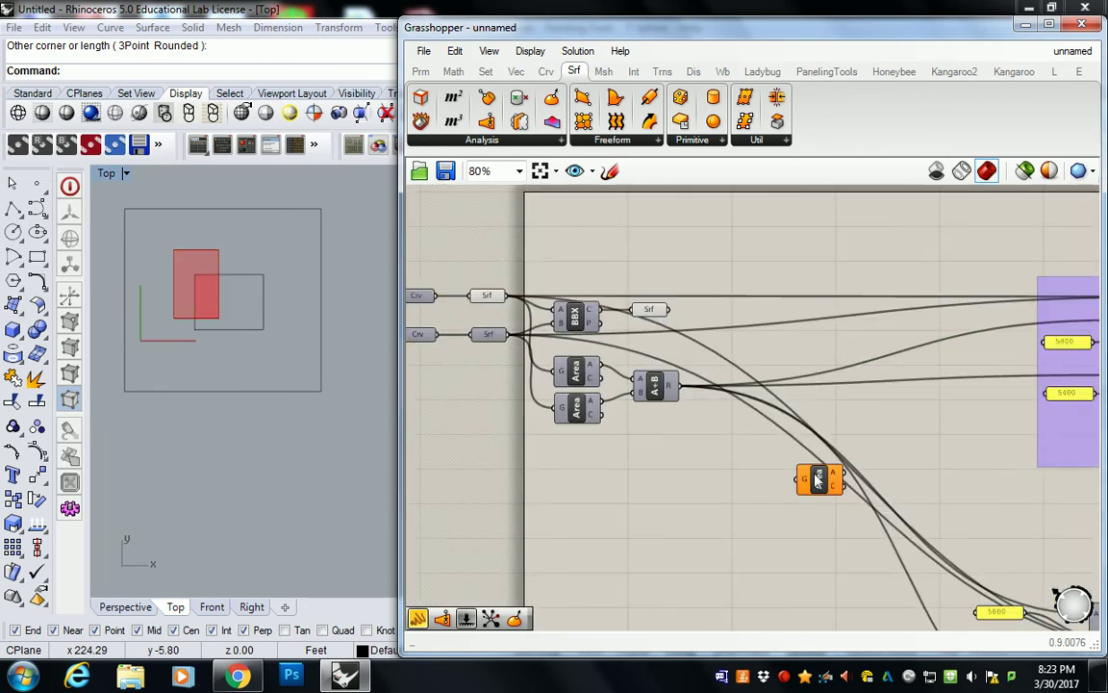
left_click_drag(823, 482, 748, 468)
left_click(731, 440)
left_click_drag(703, 412, 826, 522)
key("ctrl+c")
key("ctrl+v")
left_click_drag(751, 465, 747, 498)
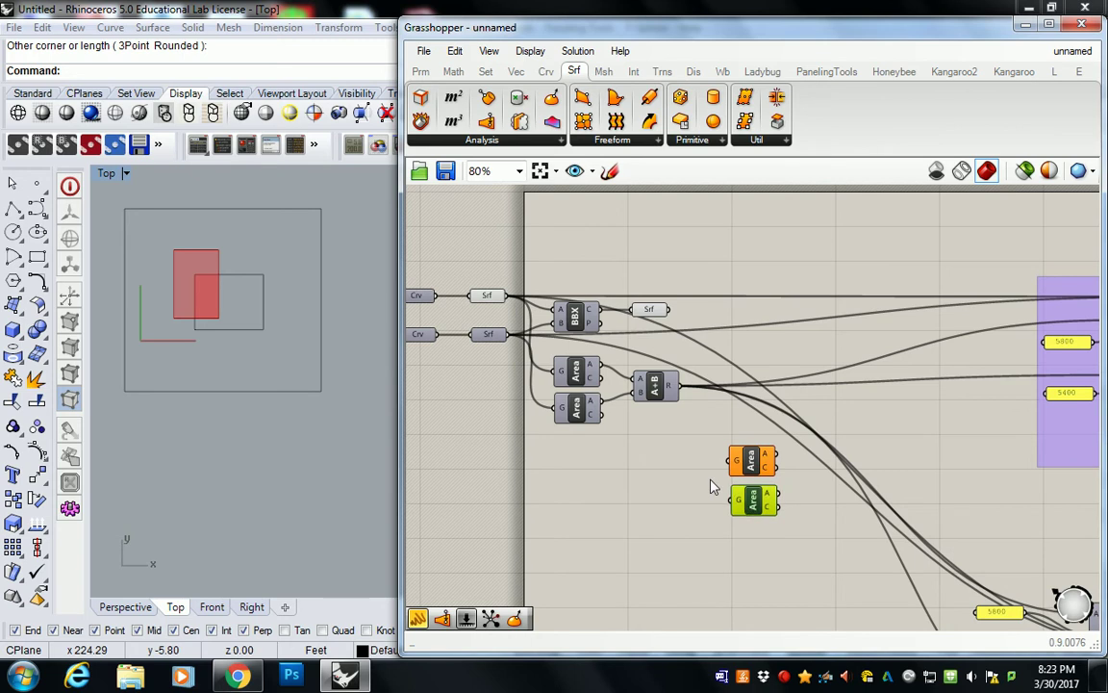
left_click(710, 485)
Step: Connect the first Srf to the upper new Area component, group that component and name the group 1st Floor Plate
left_click_drag(513, 302, 726, 466)
left_click(731, 463)
key("ctrl+g")
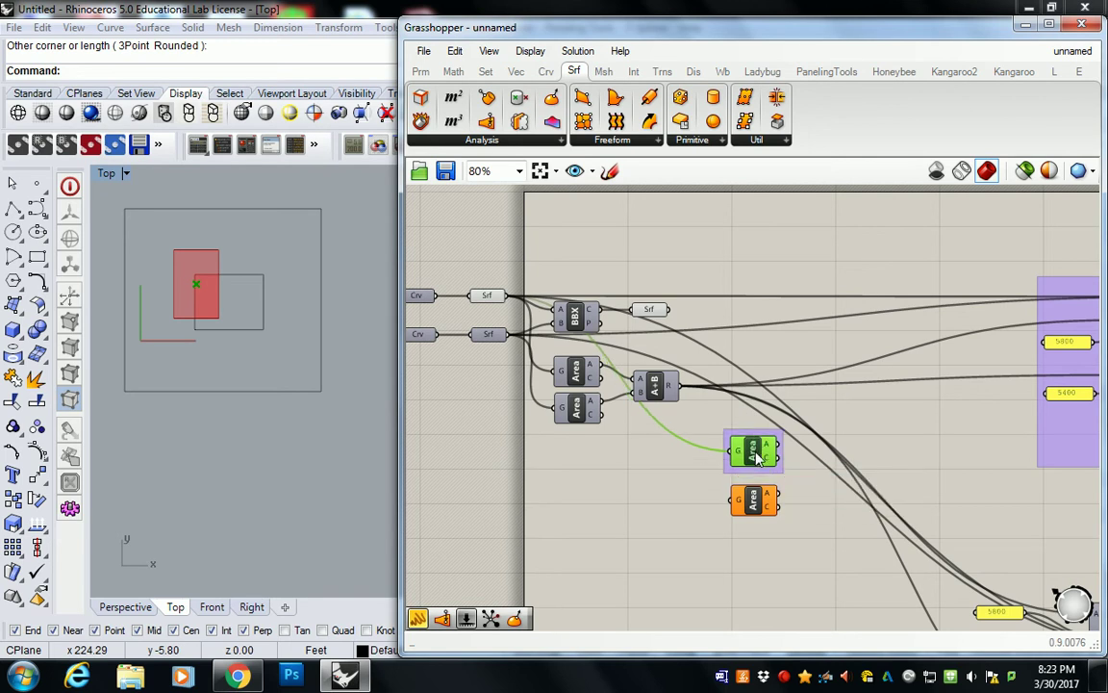
left_click(756, 443)
right_click(756, 441)
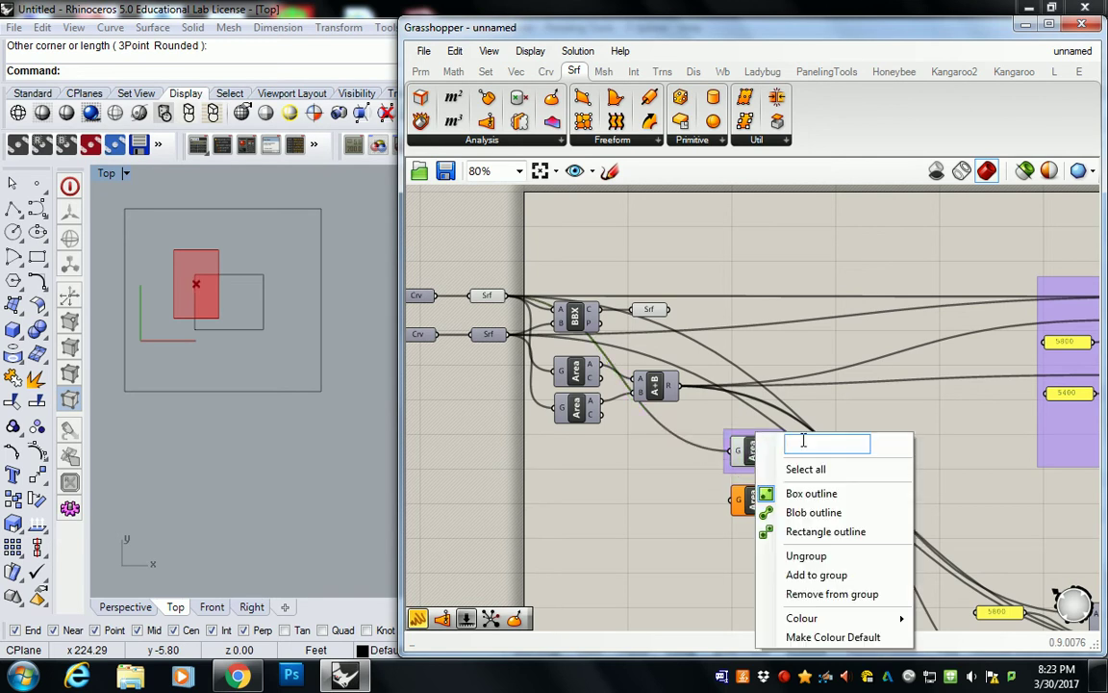
type("1st Floor Plate")
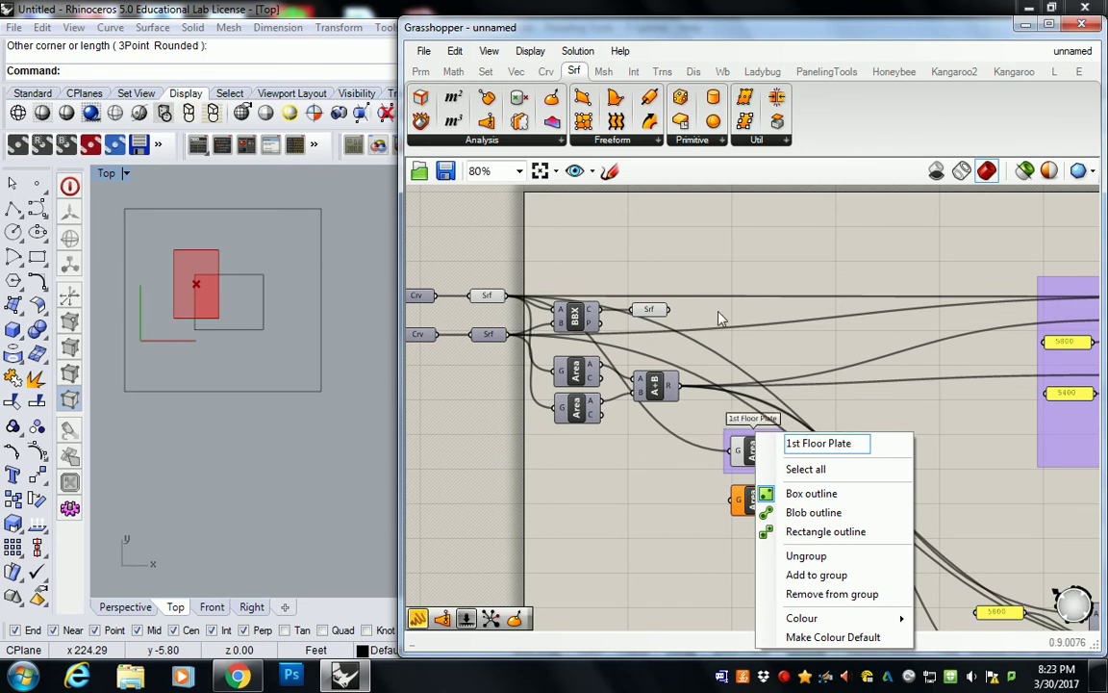
key("Return")
Step: Group the lower new Area component under the name Coverage and connect the BBX Srf to its geometry input
left_click_drag(753, 481, 753, 502)
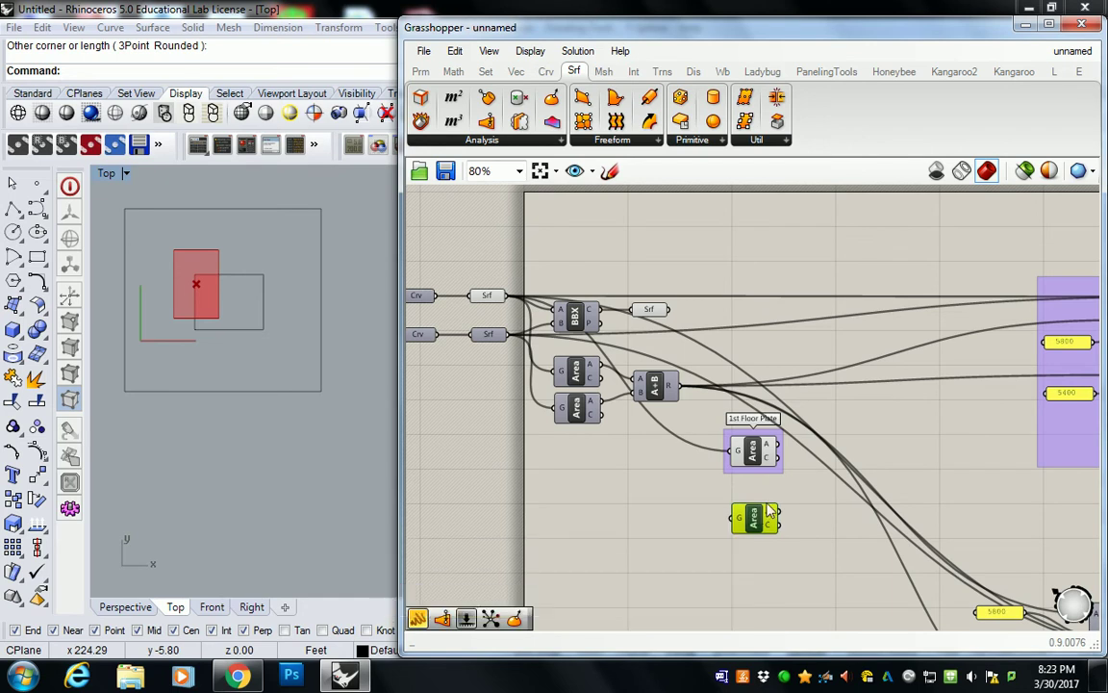
right_click(758, 445)
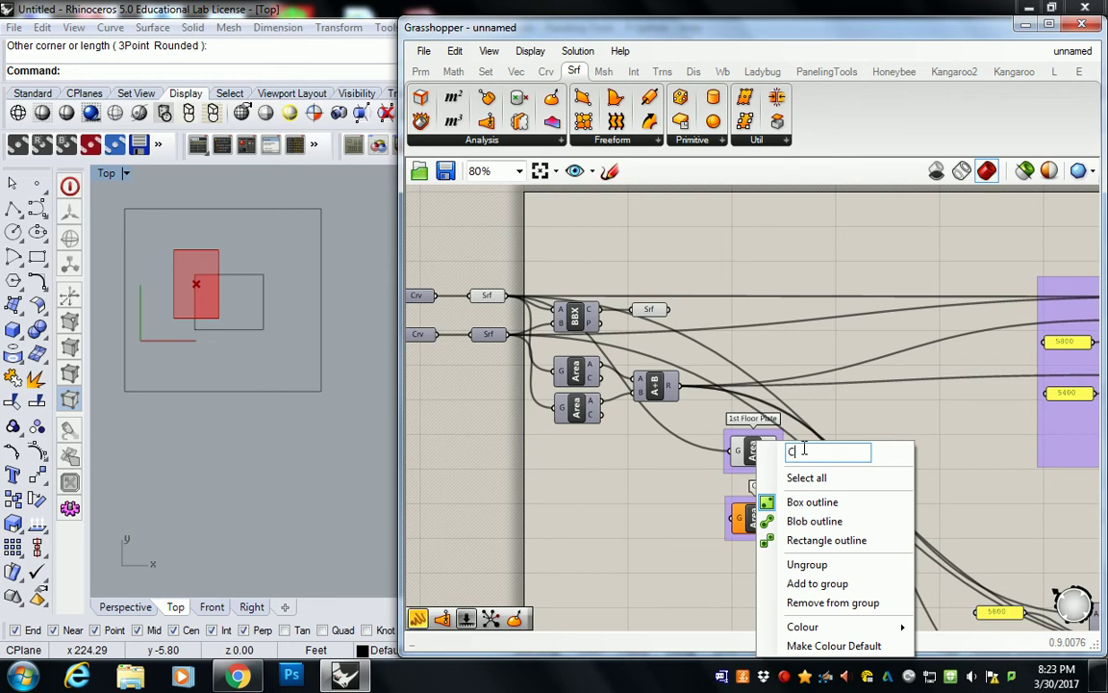
type("Ov")
key("BackSpace")
key("BackSpace")
type("Coverage")
key("Return")
left_click_drag(669, 309, 731, 519)
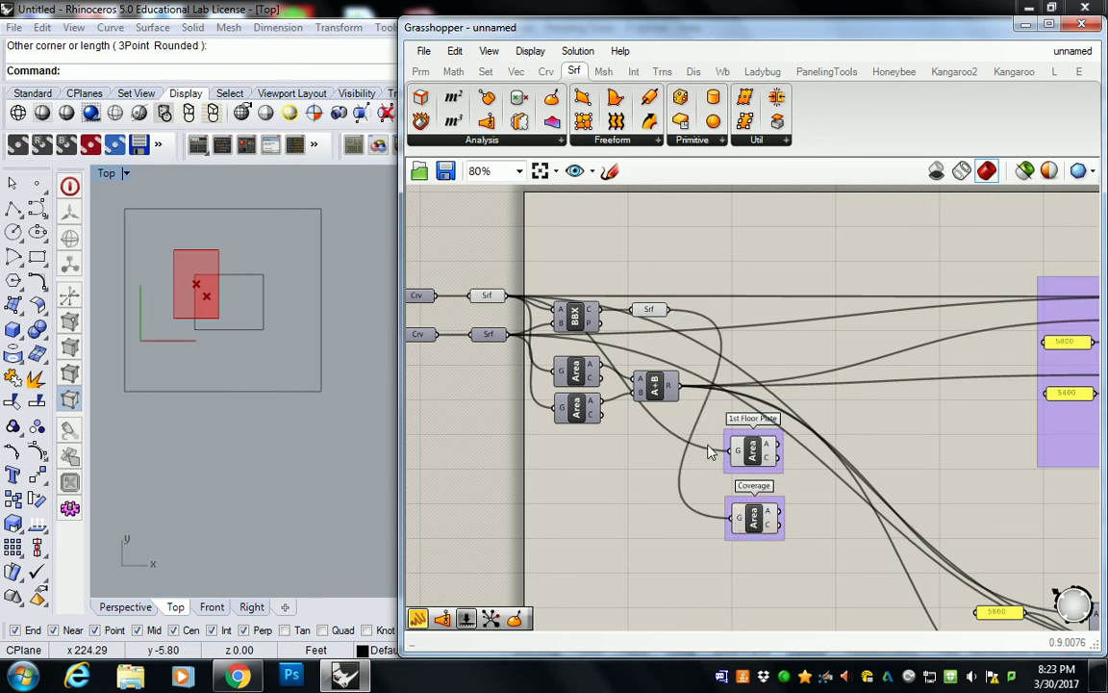
Step: Move the 1st Floor Plate and Coverage groups down beside the lower set of limit panels
right_click_drag(708, 445, 690, 426)
left_click_drag(677, 357, 826, 617)
scroll(838, 501, "down", 2)
right_click_drag(843, 475, 757, 368)
left_click_drag(674, 395, 638, 580)
left_click(699, 431)
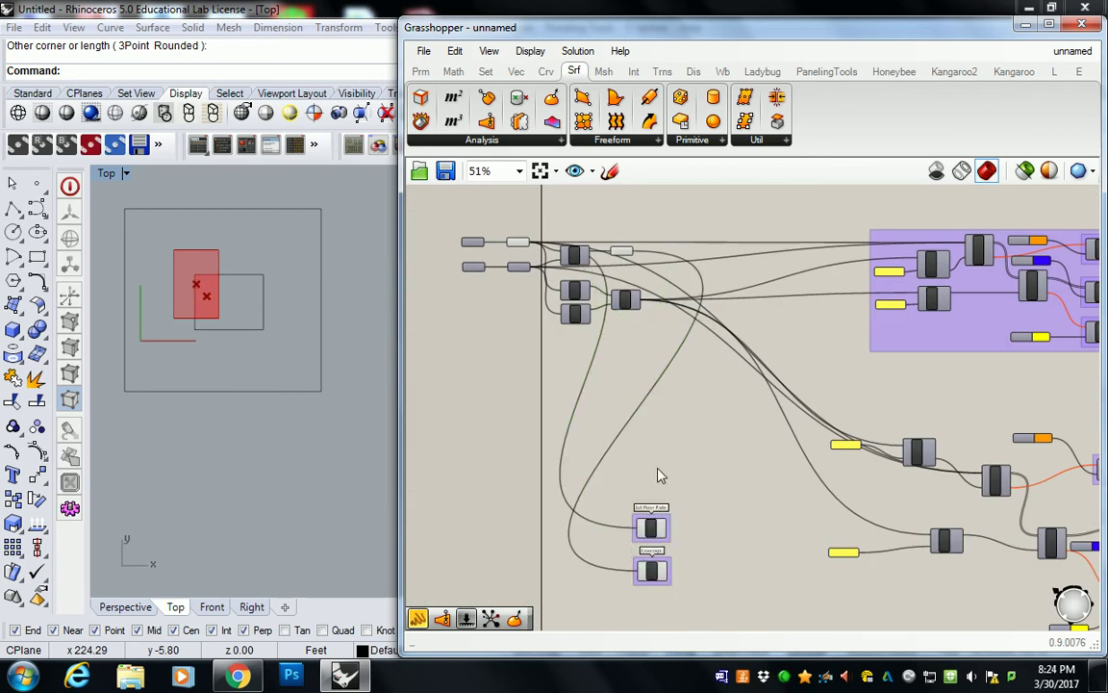
left_click_drag(601, 458, 702, 596)
mouse_move(650, 528)
left_mouse_down()
mouse_move(710, 486)
mouse_move(706, 473)
left_mouse_up()
left_click(789, 450)
Step: Add a Division component, feeding the Coverage area into A and the 1st Floor Plate area into B
scroll(732, 498, "up", 3)
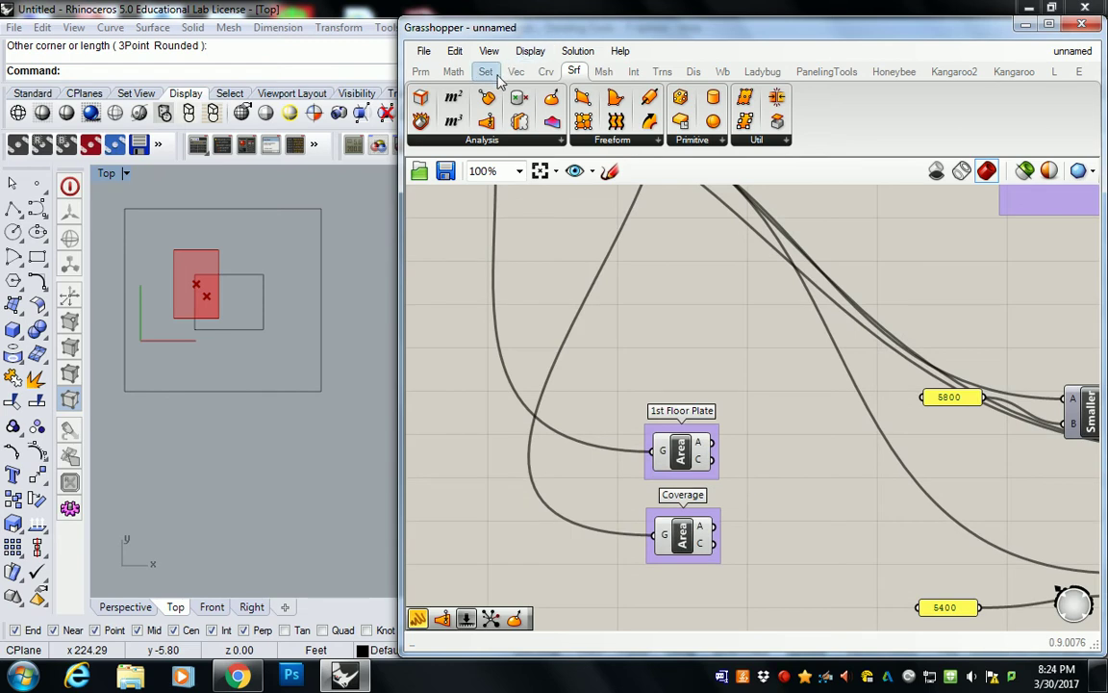
left_click(453, 72)
left_click(541, 142)
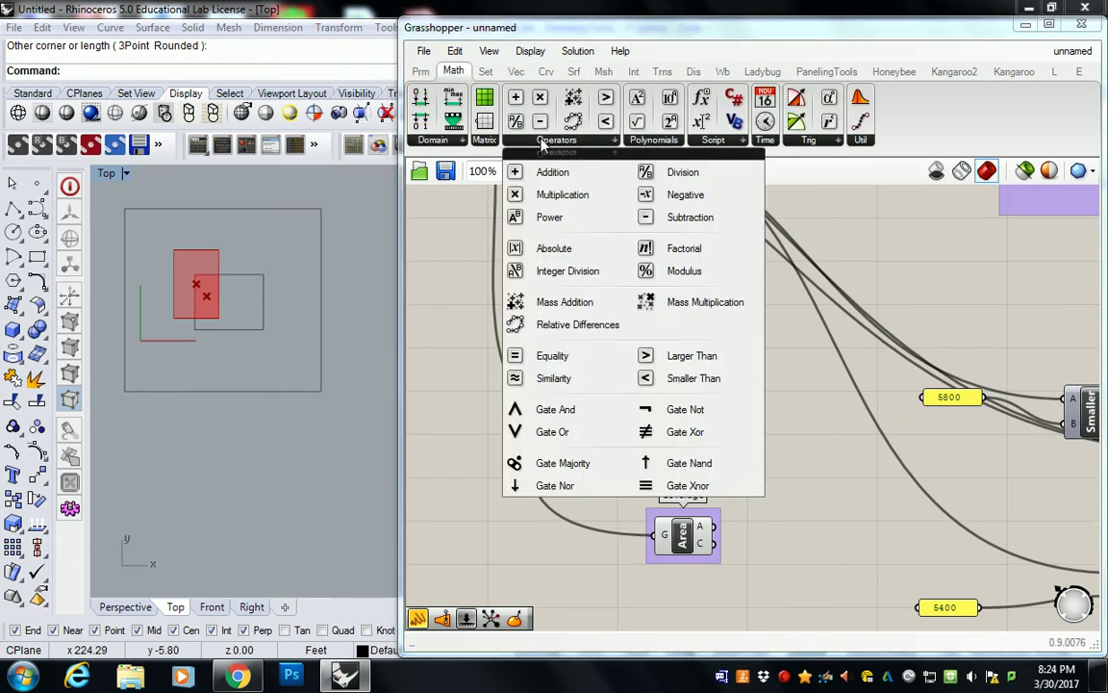
left_click_drag(673, 175, 786, 482)
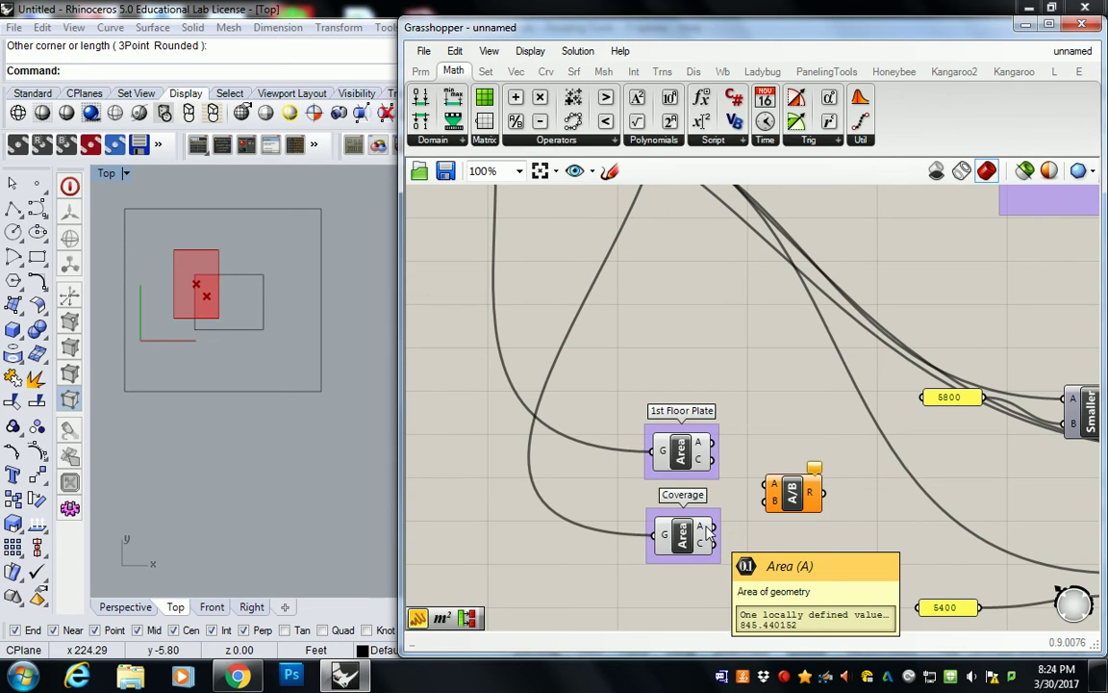
left_click_drag(713, 526, 770, 484)
left_click_drag(712, 442, 774, 499)
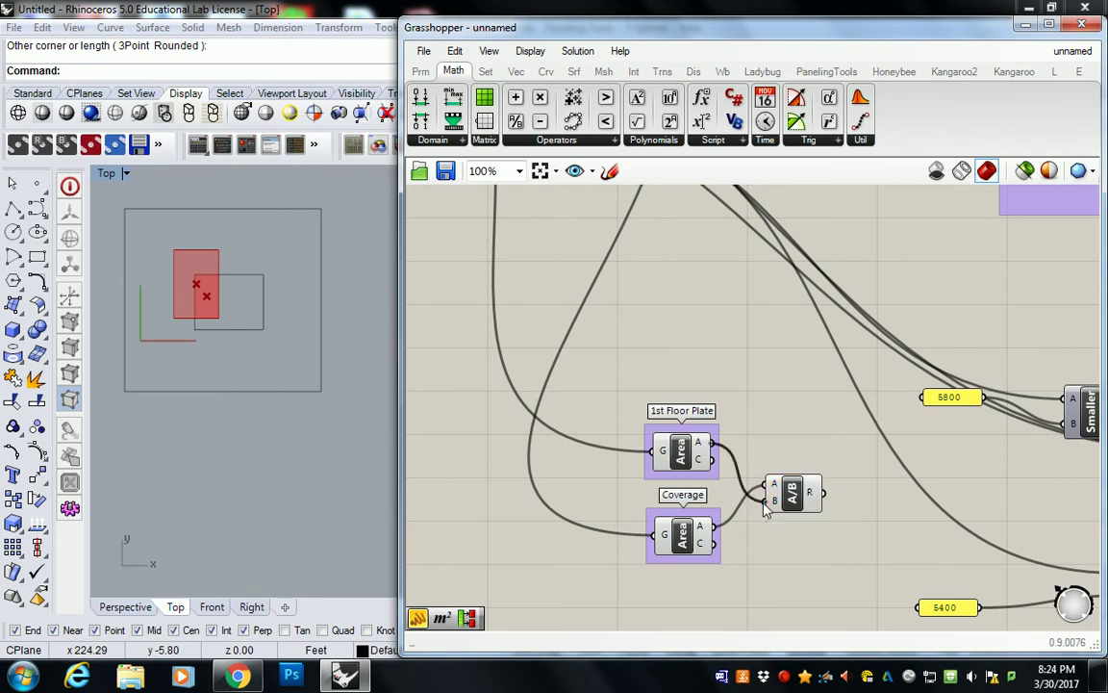
Step: Check the Division component's result in a temporary panel and delete that panel
left_click(421, 71)
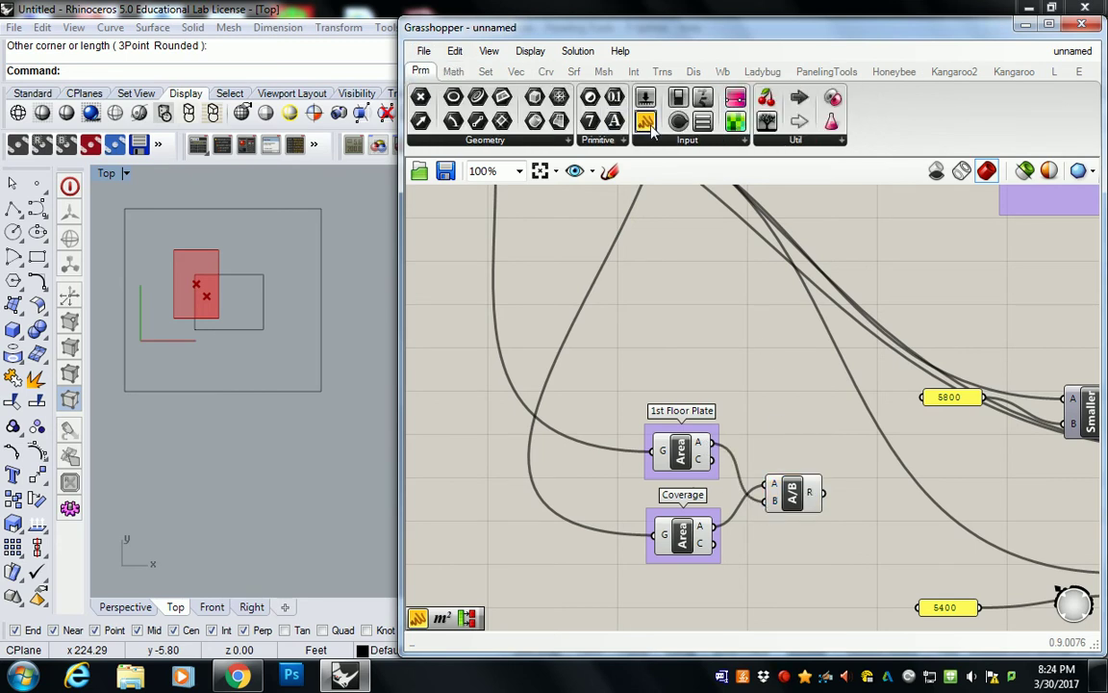
left_click_drag(912, 517, 909, 508)
left_click_drag(823, 492, 848, 496)
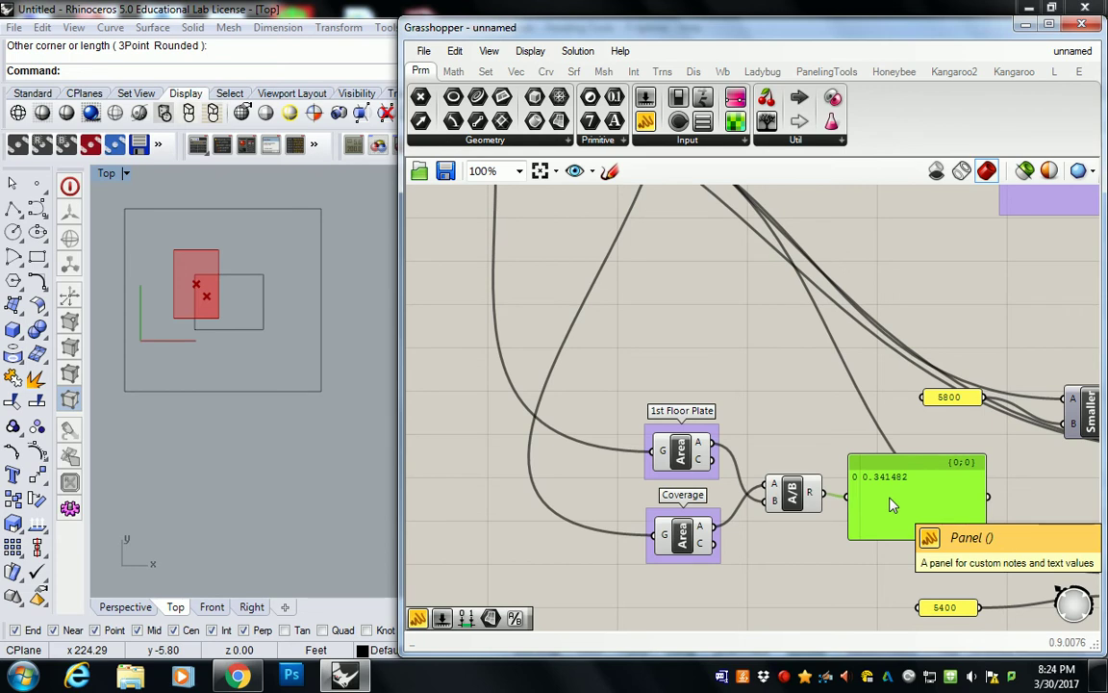
key("Delete")
Step: Set the lower set's limit panels to .65 for the Smaller comparison and .55 for the Larger comparison
scroll(838, 481, "down", 2)
right_click_drag(835, 481, 771, 459)
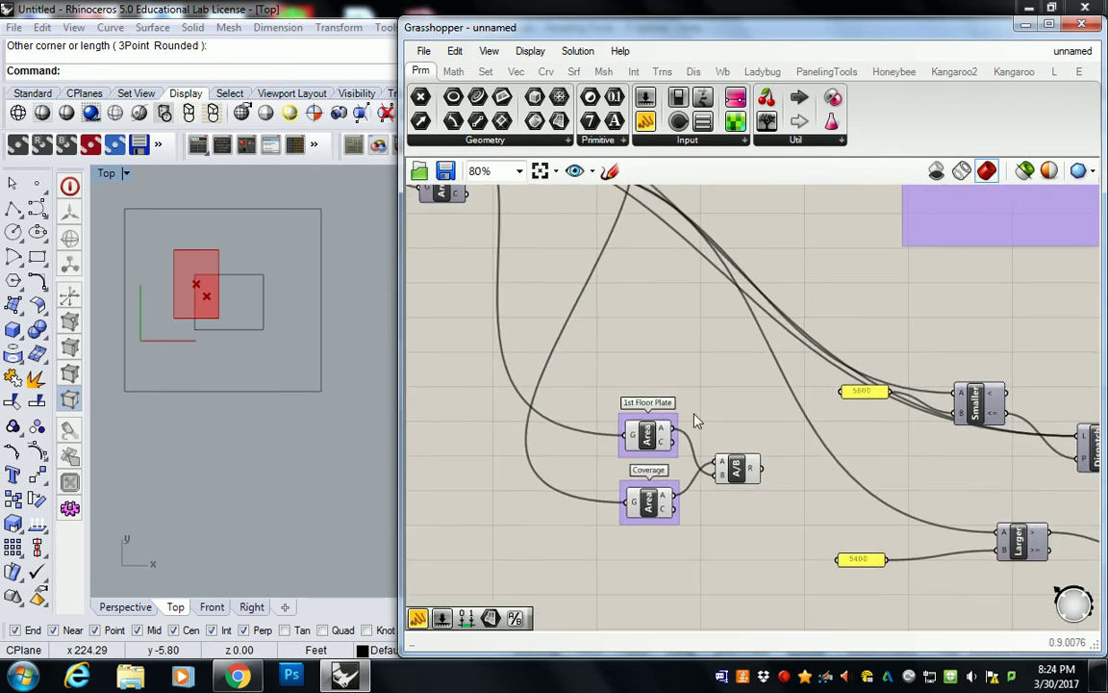
left_click_drag(567, 363, 791, 564)
right_click_drag(820, 488, 735, 485)
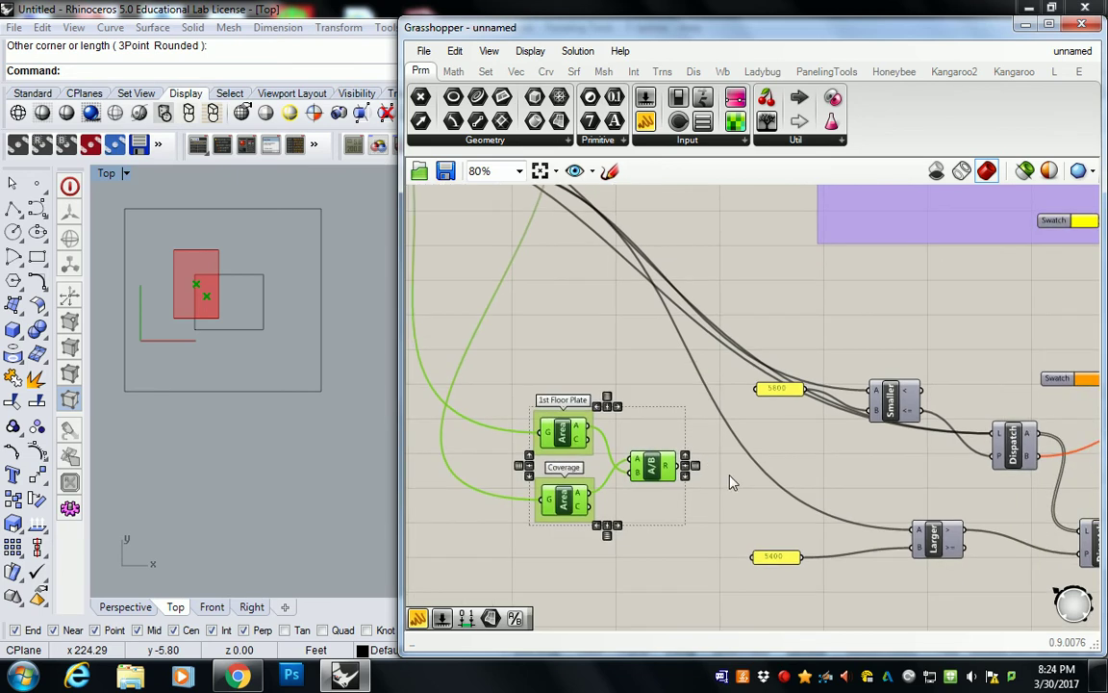
left_click(731, 484)
mouse_move(670, 468)
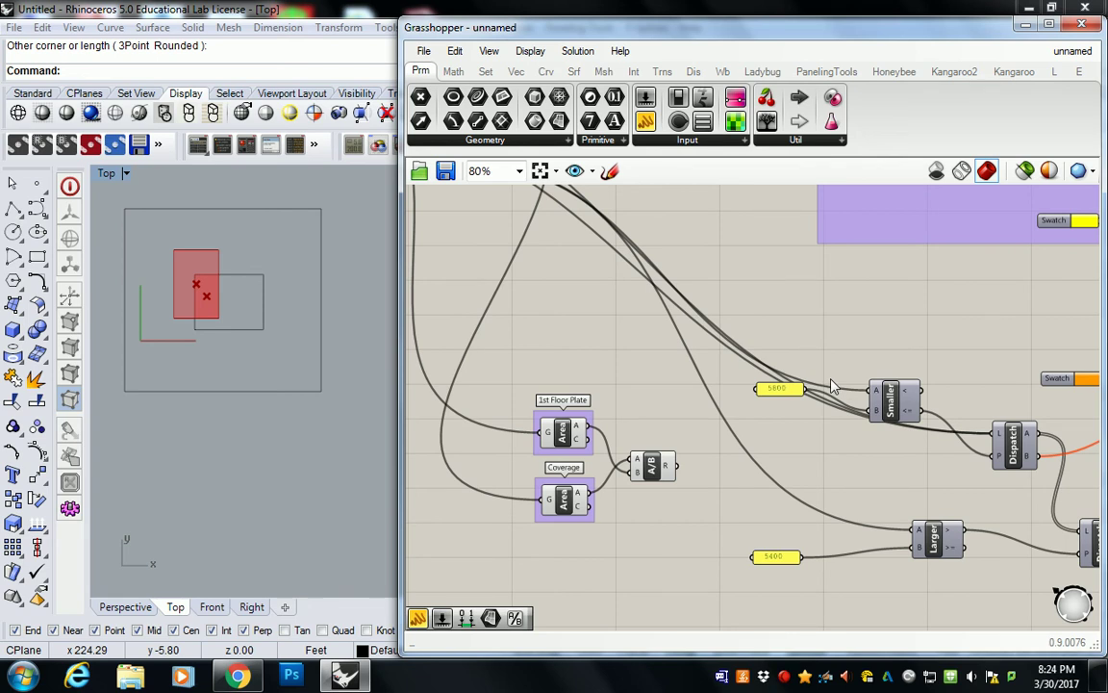
double_click(777, 390)
type(".65")
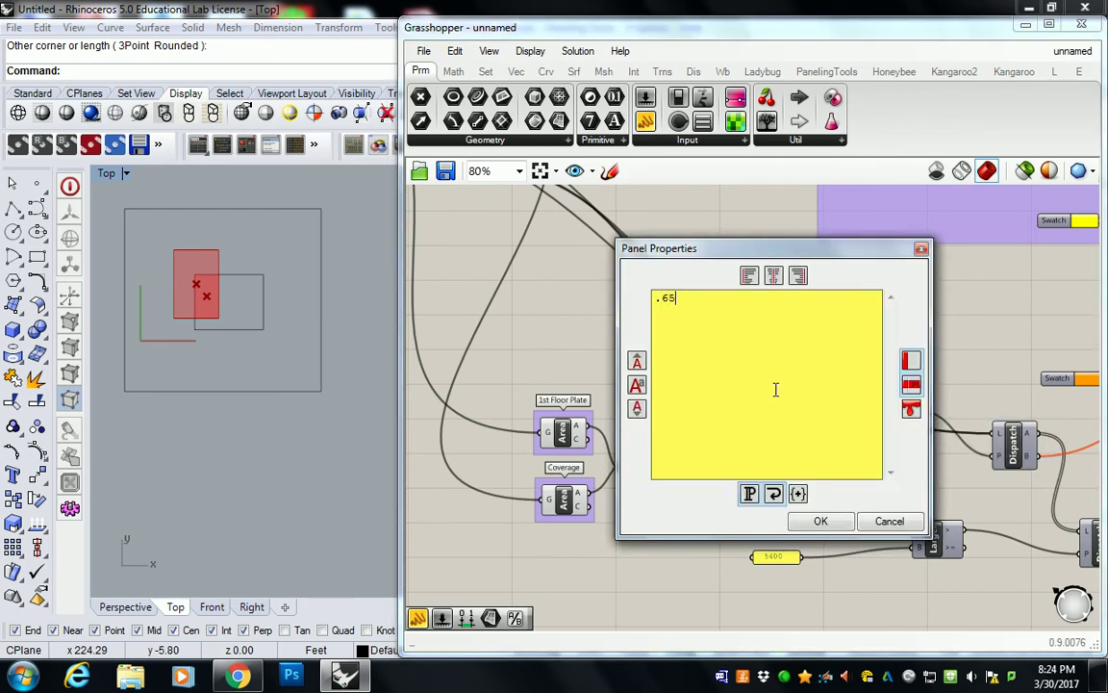
left_click(819, 521)
double_click(774, 555)
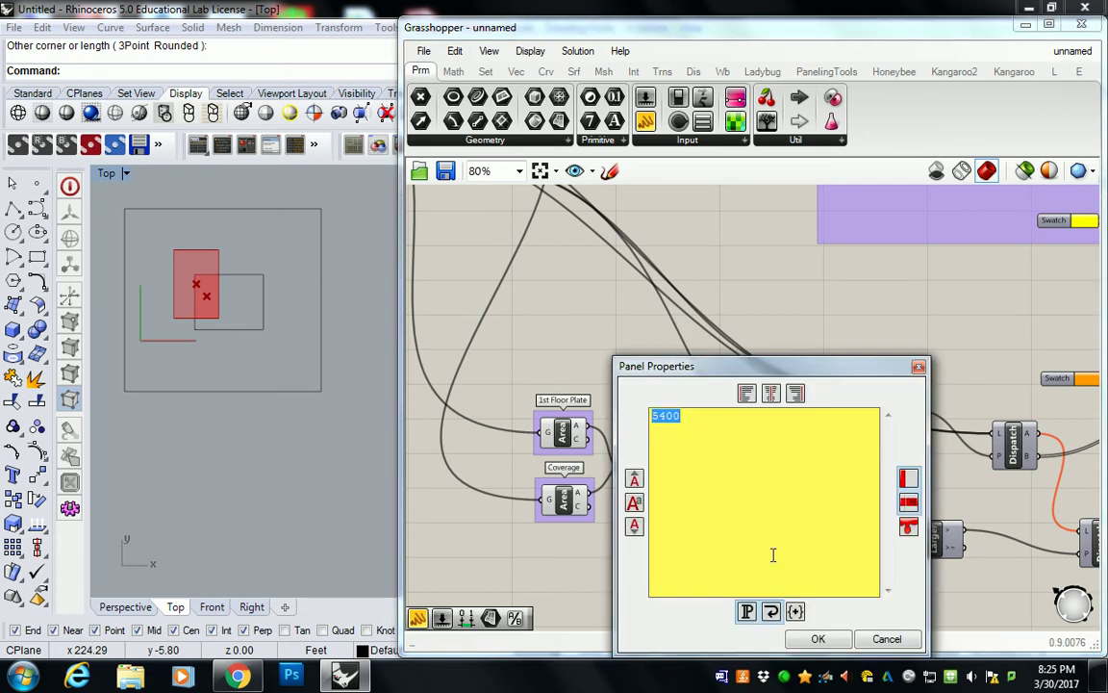
type(".55")
left_click(818, 639)
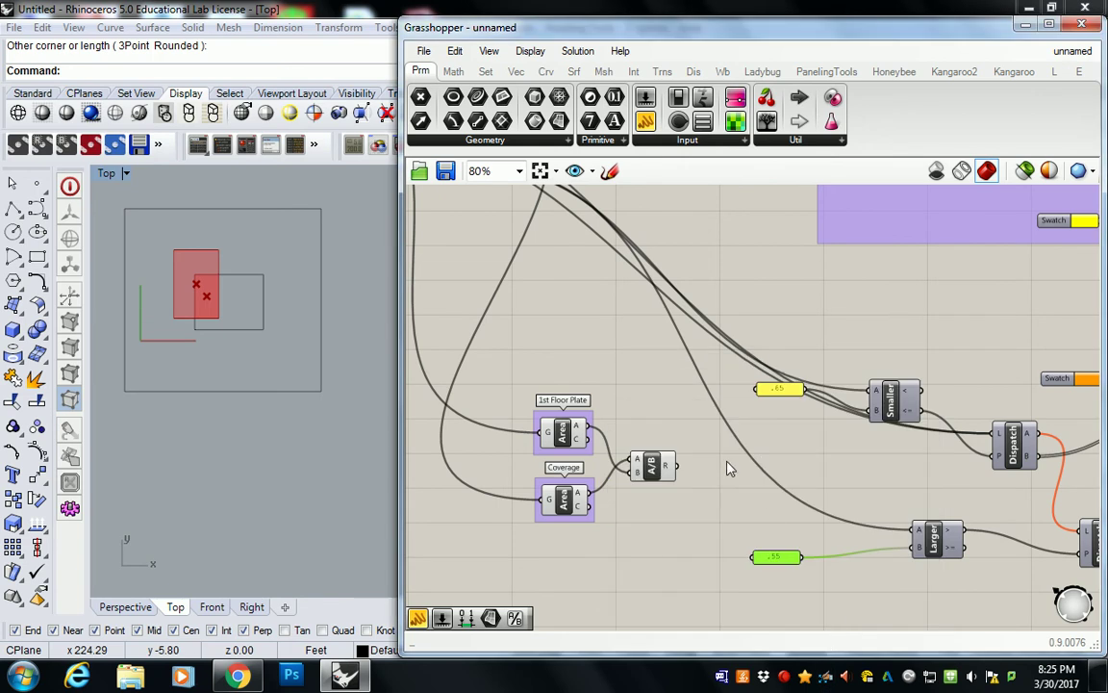
Step: Connect the A/B result to the A inputs of the lower set's Smaller and Larger components
left_click_drag(678, 470, 921, 538)
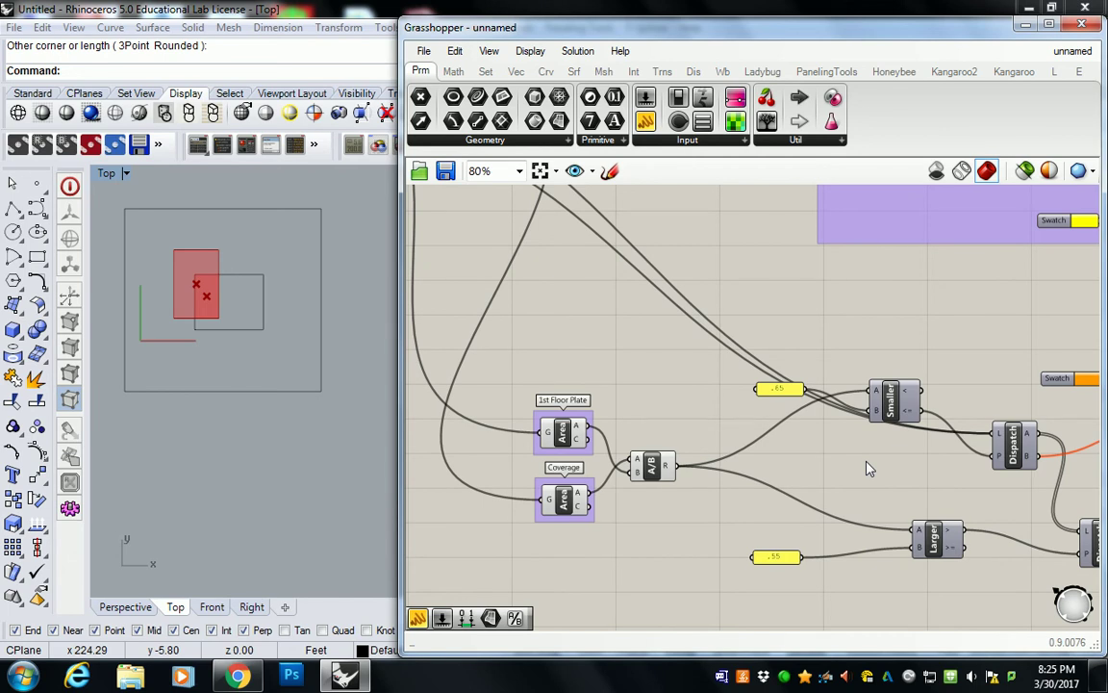
scroll(674, 360, "down", 3)
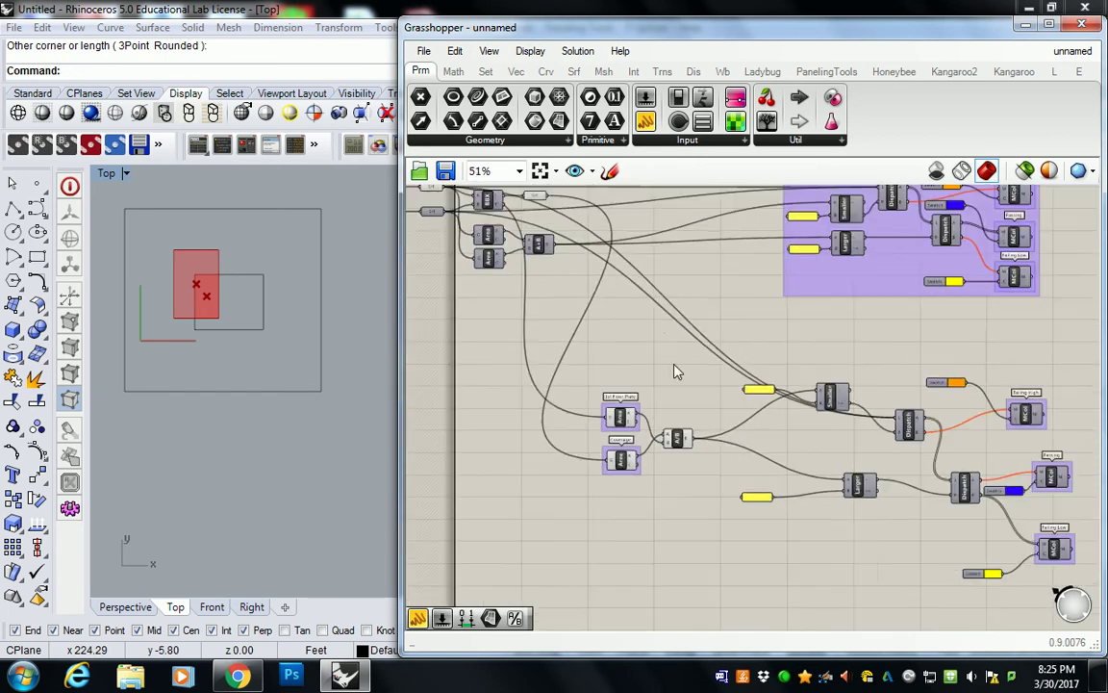
right_click_drag(656, 342, 687, 363)
left_click_drag(606, 344, 853, 593)
left_click(811, 338)
scroll(728, 447, "up", 3)
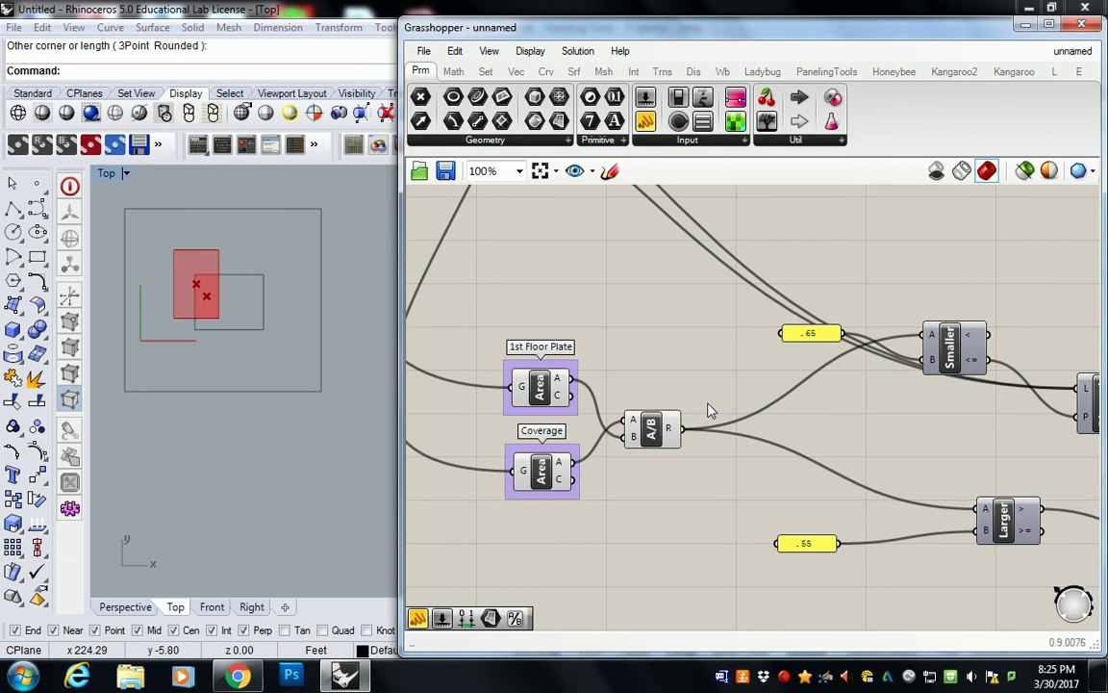
scroll(710, 408, "down", 3)
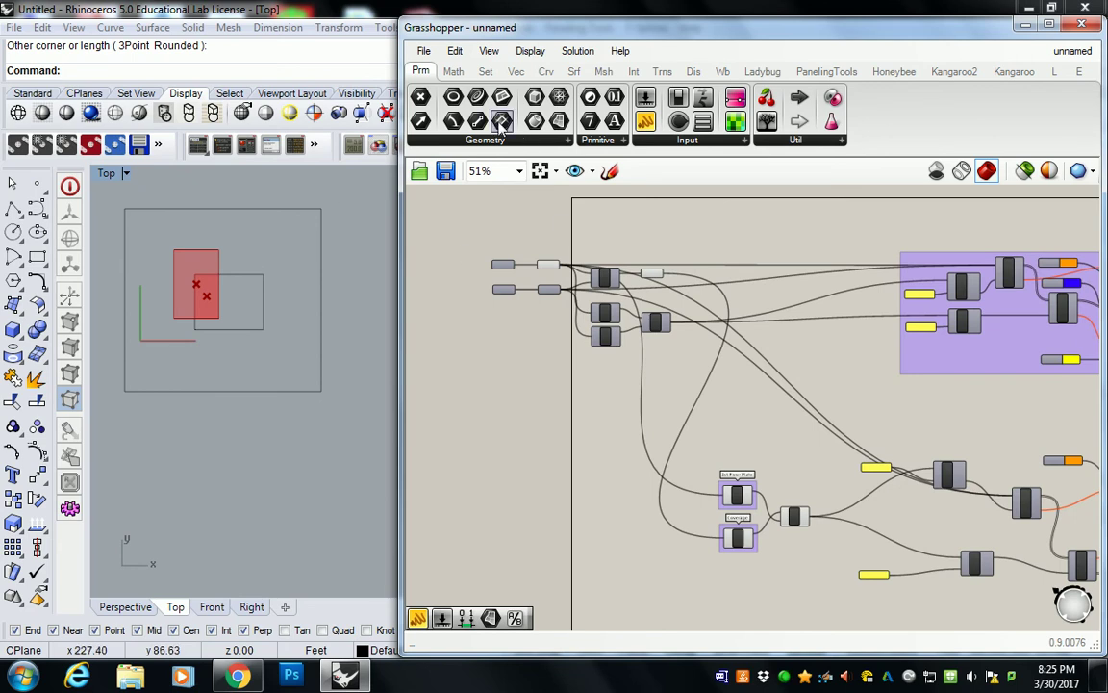
Step: Add a Crv and Srf pair below the Coverage group and reference the large outer site rectangle as its curve
left_click_drag(472, 237, 754, 599)
right_click_drag(793, 541, 648, 462)
scroll(643, 448, "up", 2)
left_click(660, 446)
right_click(583, 517)
left_click(615, 497)
left_click(320, 225)
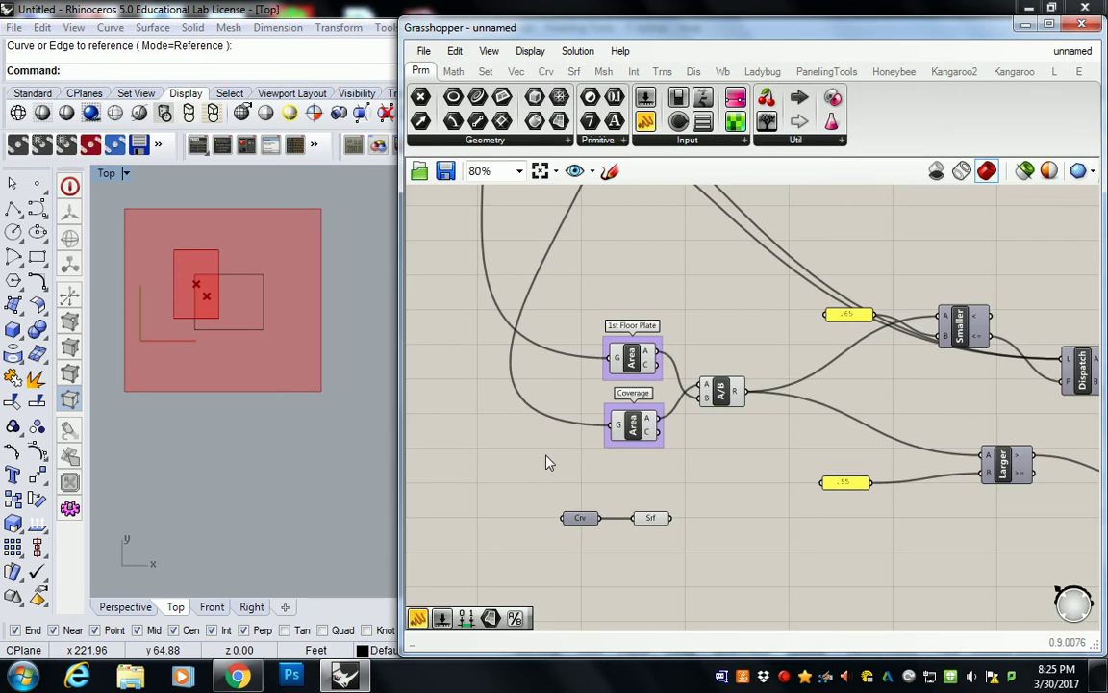
Step: Move the lower set's Smaller and Larger components and their .65 and .55 panels closer together
scroll(569, 453, "down", 1)
right_click_drag(569, 453, 736, 499)
scroll(813, 402, "down", 1)
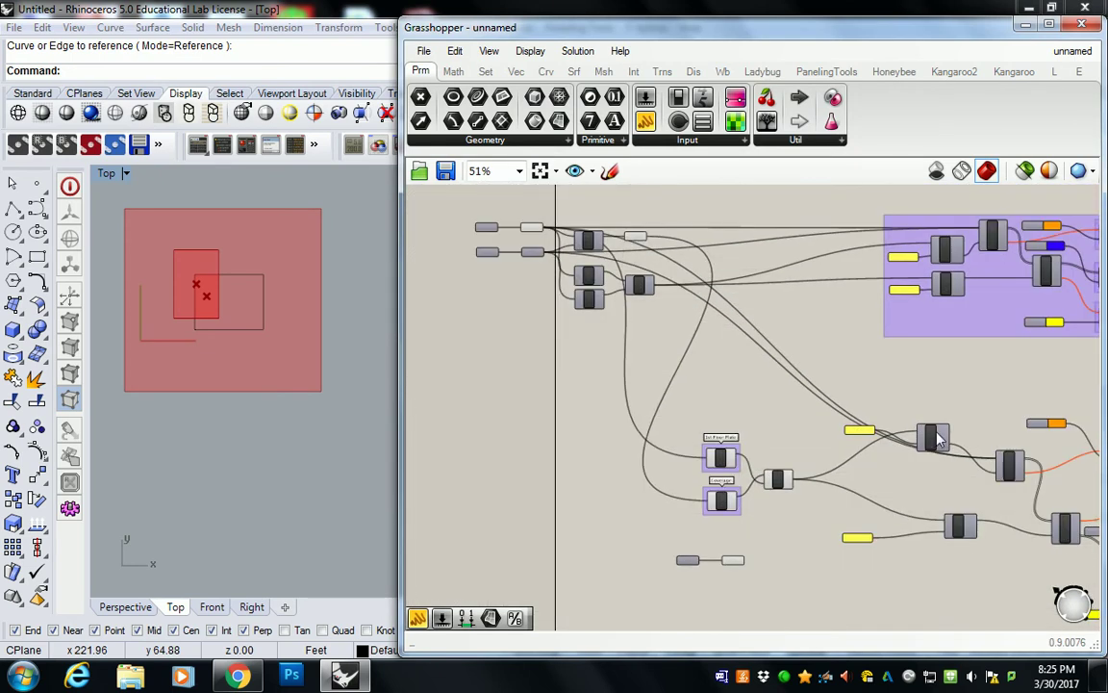
left_click_drag(936, 447, 949, 481)
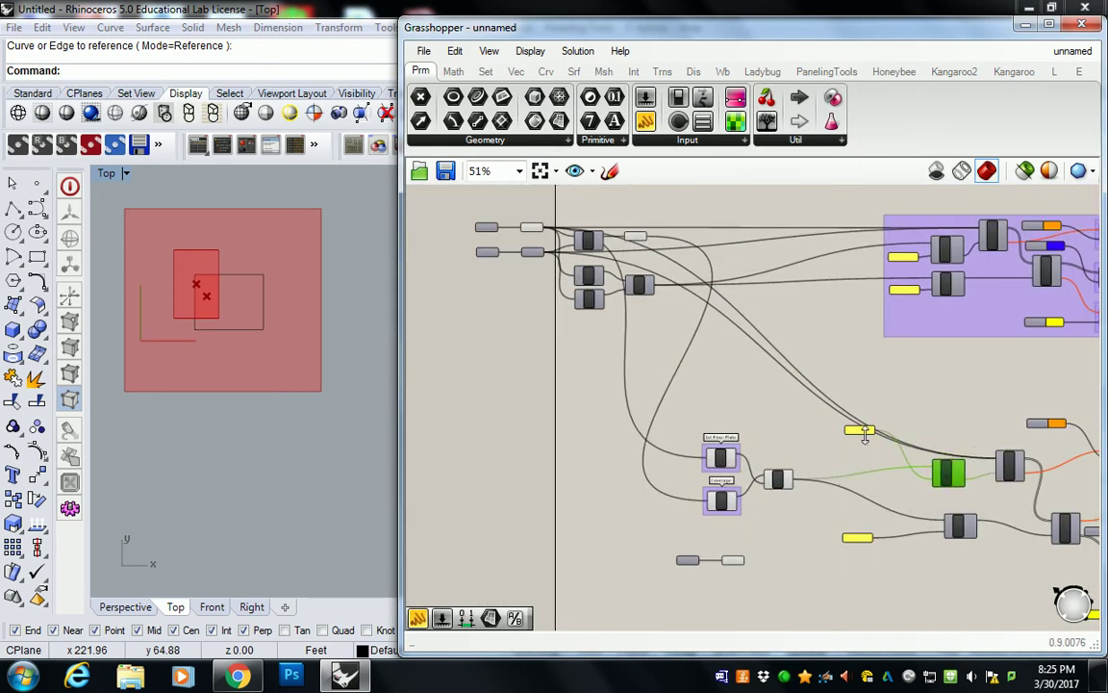
left_click_drag(863, 437, 868, 454)
scroll(908, 501, "up", 2)
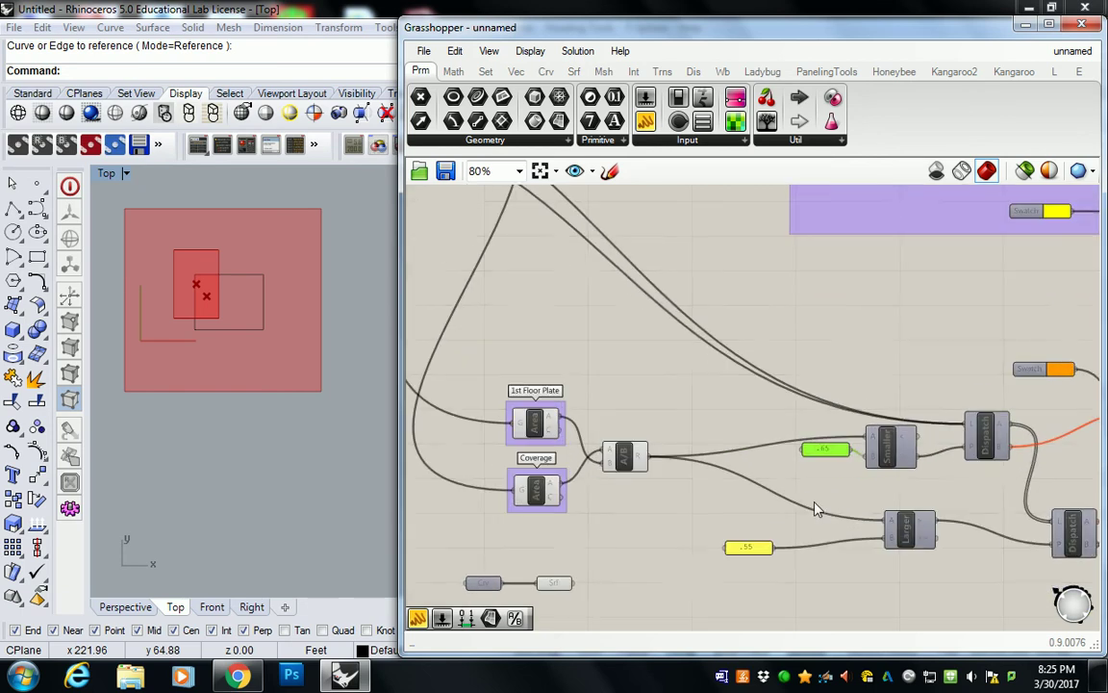
left_click_drag(916, 529, 896, 498)
left_click_drag(756, 556, 824, 515)
Step: Move the site Crv and Srf pair above the .65 panel and connect its Srf to the first lower Dispatch's list input
scroll(843, 307, "down", 2)
right_click_drag(847, 315, 1025, 477)
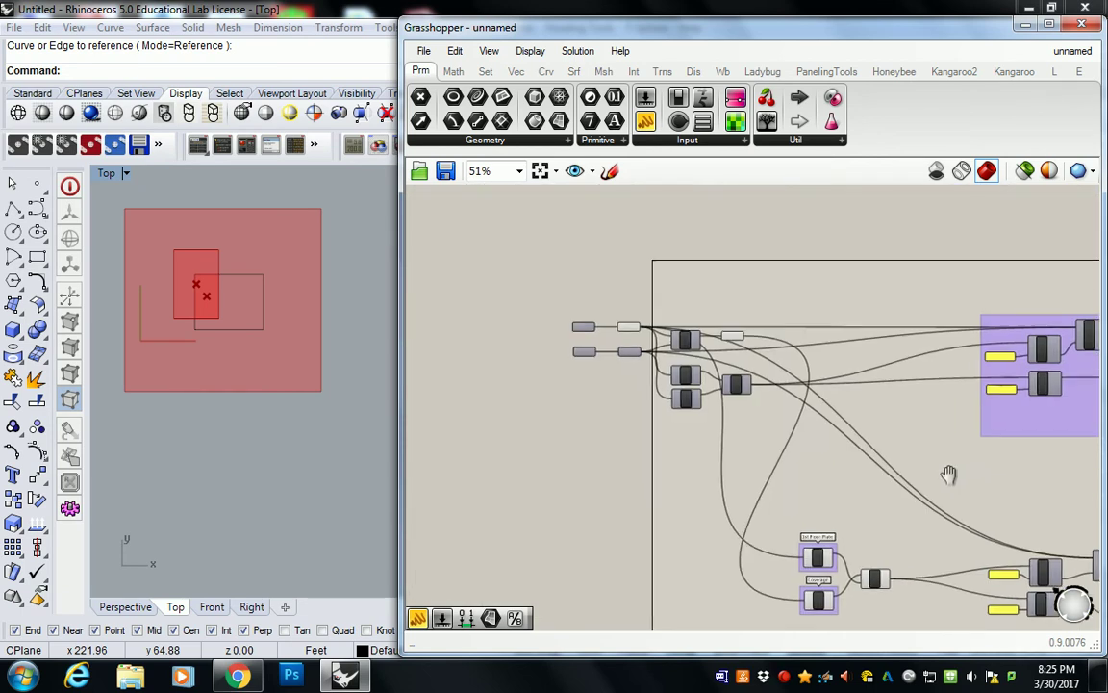
scroll(660, 344, "up", 2)
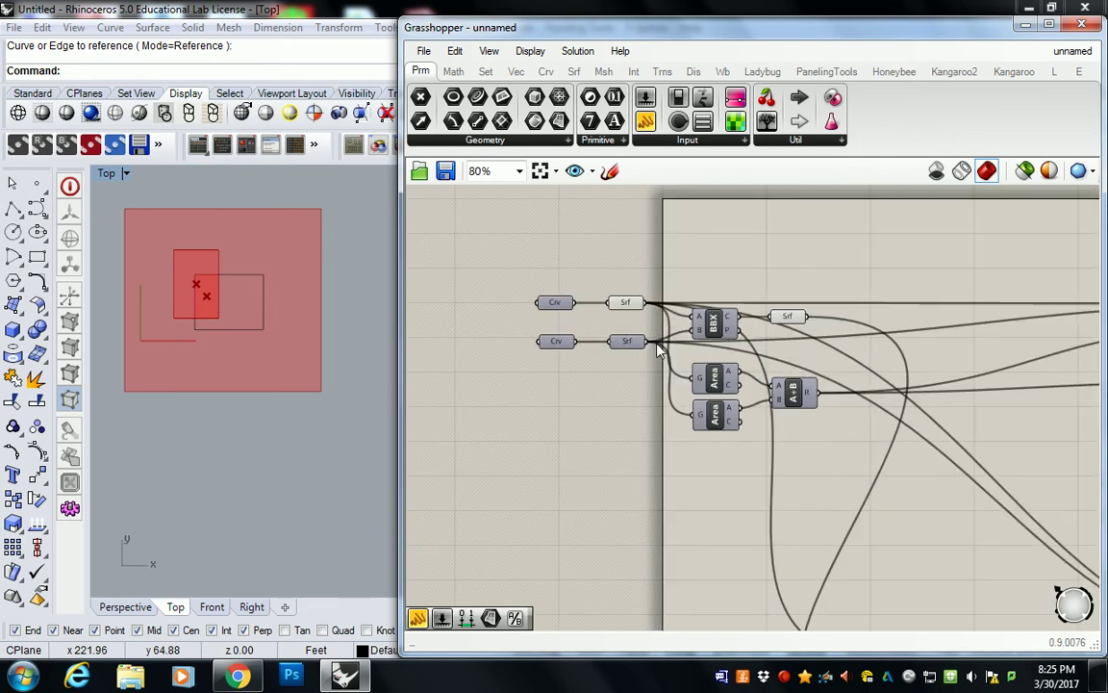
scroll(644, 343, "down", 3)
right_click_drag(723, 424, 597, 321)
scroll(623, 468, "up", 2)
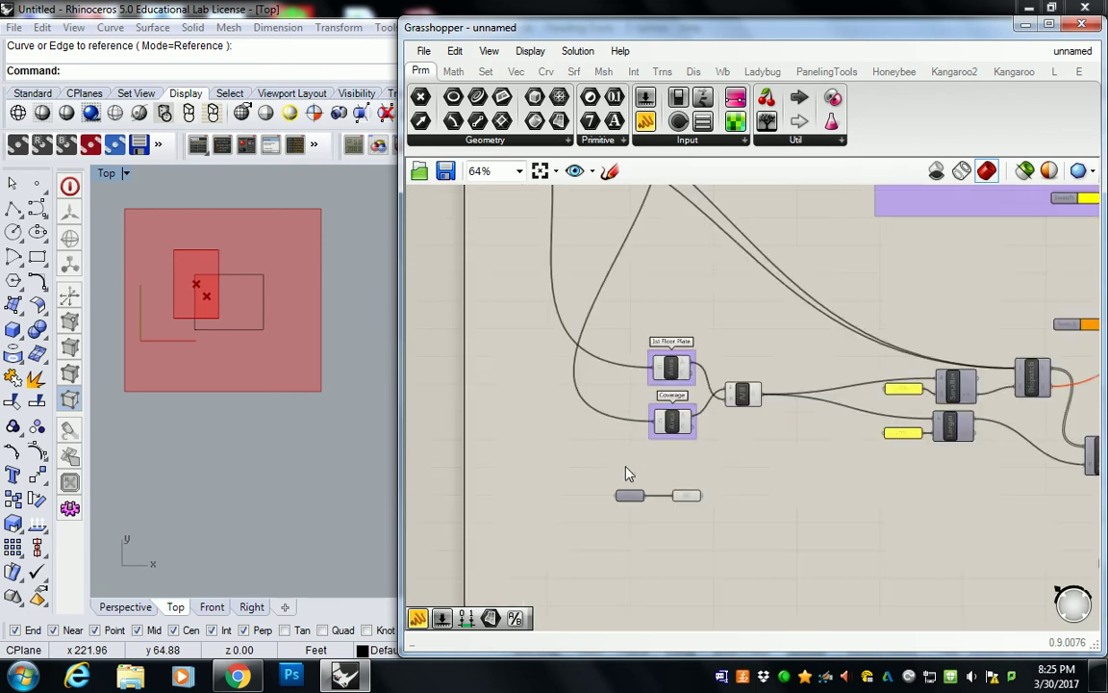
right_click_drag(683, 477, 615, 486)
left_click_drag(524, 485, 673, 524)
left_click_drag(562, 501, 736, 360)
left_click(860, 292)
left_click_drag(809, 360, 943, 380)
right_click_drag(891, 347, 792, 363)
scroll(702, 332, "down", 1)
scroll(793, 362, "up", 2)
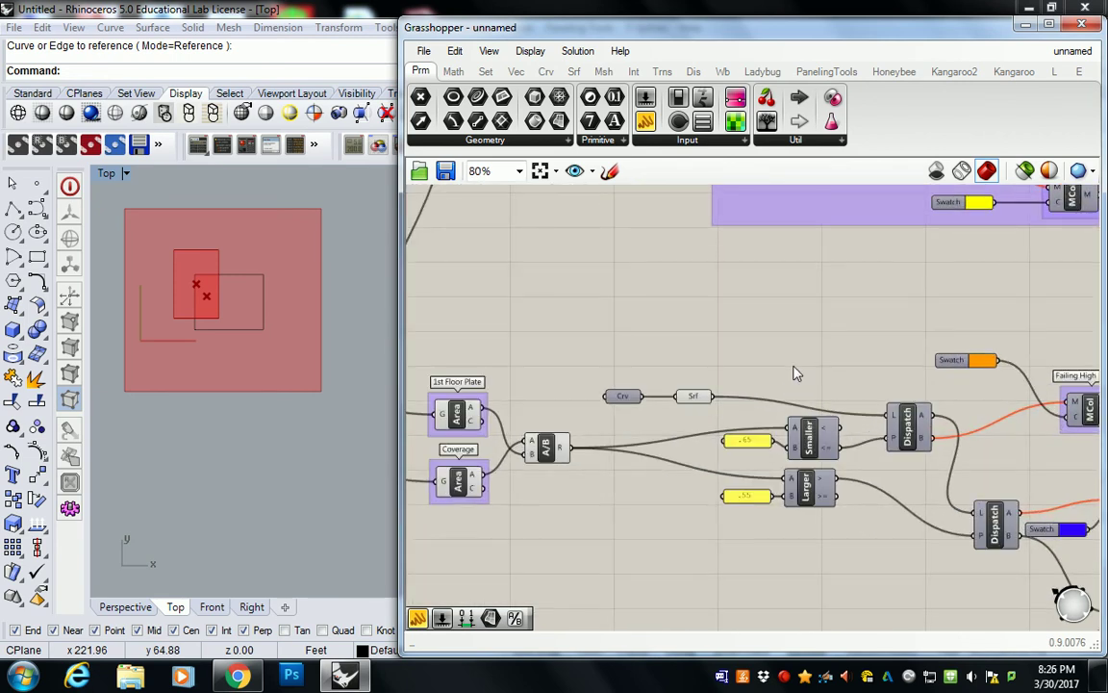
Step: Turn off the preview of the input curves, surfaces, BBX and Area components, and the site Crv and Srf pair
scroll(693, 257, "down", 4)
right_click_drag(682, 267, 689, 403)
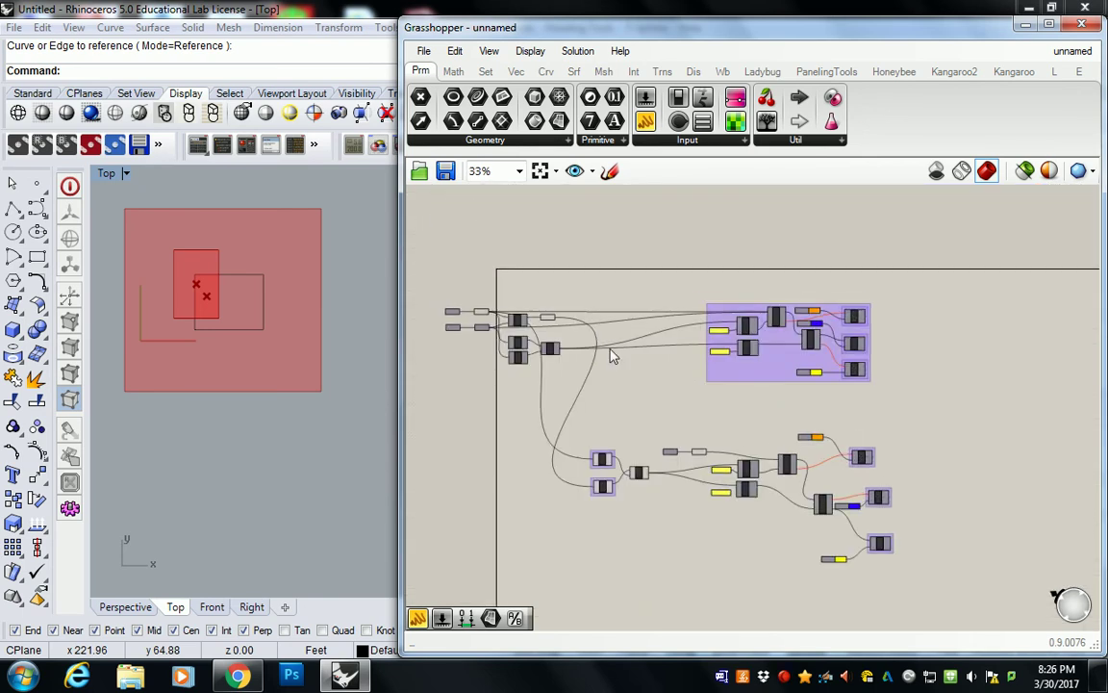
left_click_drag(440, 242, 569, 385)
middle_click(695, 460)
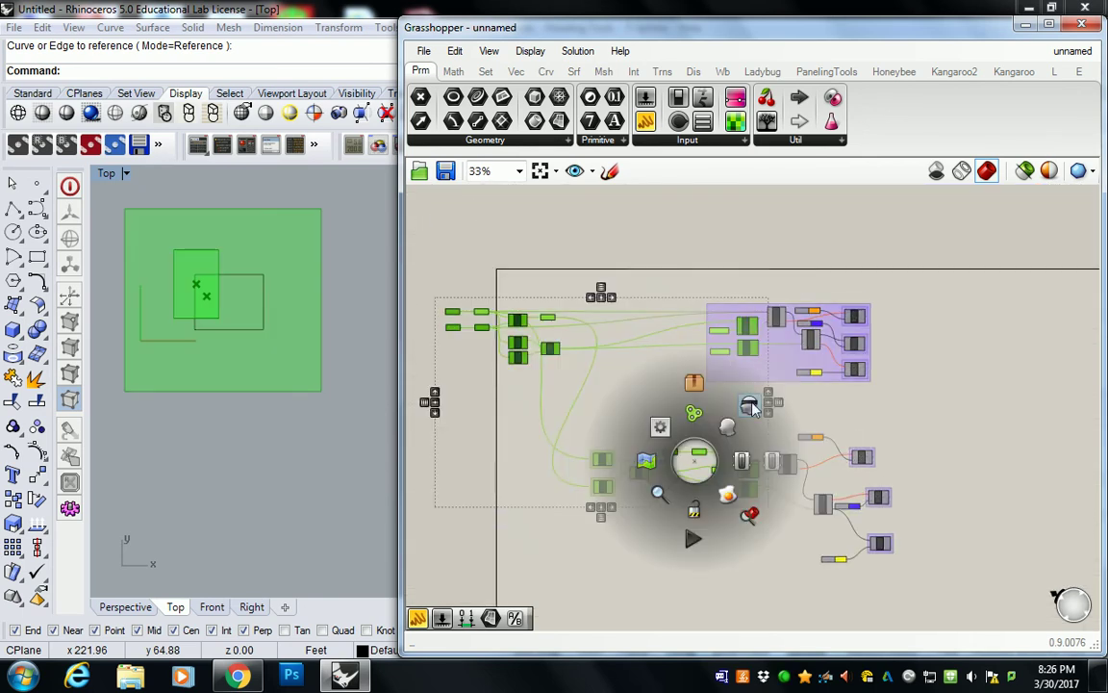
left_click(750, 405)
left_click(807, 404)
Step: Turn on the preview of the MCol components in the upper and lower limit sets
right_click_drag(861, 463, 673, 388)
left_click_drag(650, 207, 689, 304)
middle_click(672, 243)
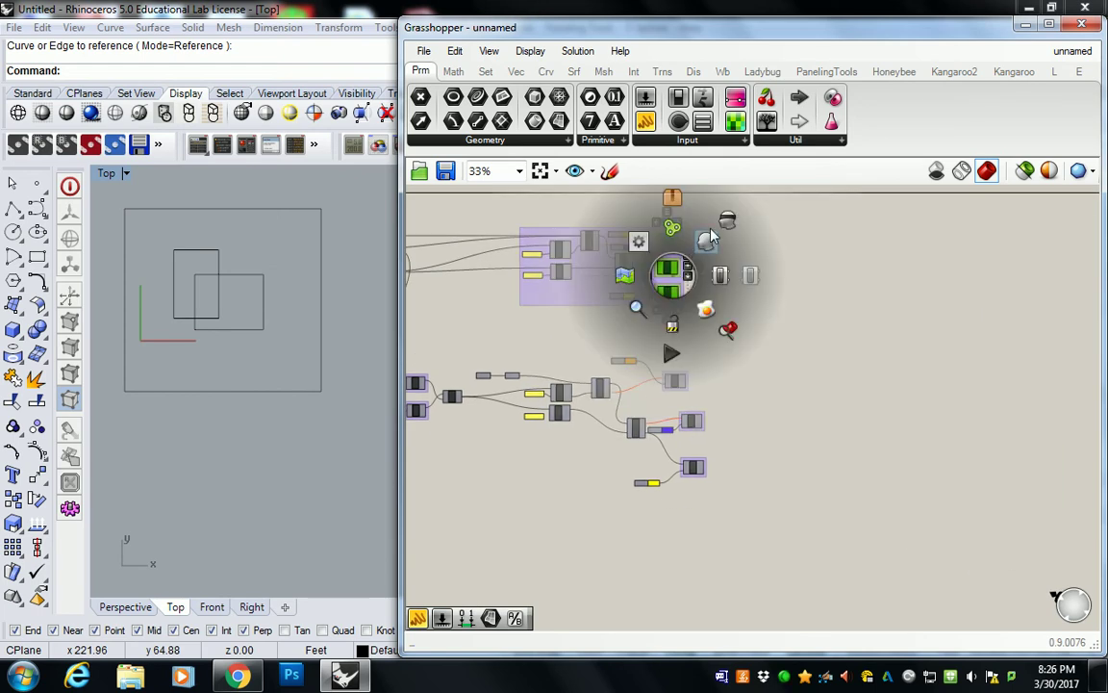
left_click(710, 234)
scroll(732, 364, "up", 2)
key("ctrl+g")
left_click_drag(749, 518, 774, 554)
middle_click(687, 430)
left_click(720, 395)
left_click(753, 329)
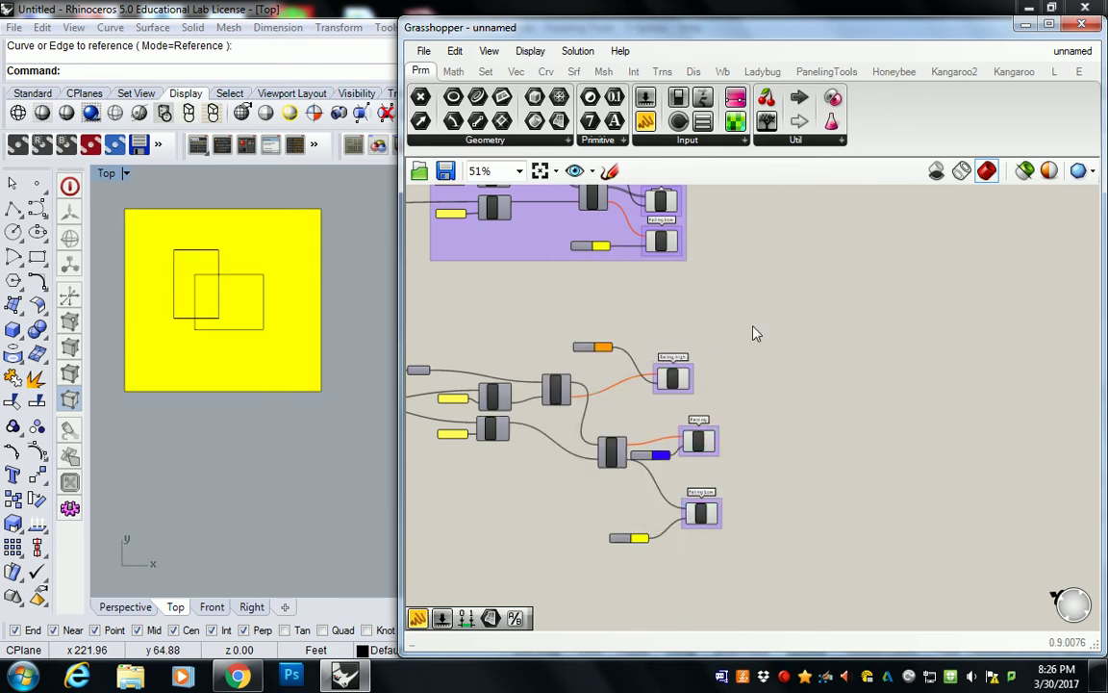
Step: In Rhino, move the lower-right floor rectangle left along X so it overlaps the other floor rectangle further
right_click_drag(711, 439, 756, 400)
right_click_drag(767, 329, 759, 369)
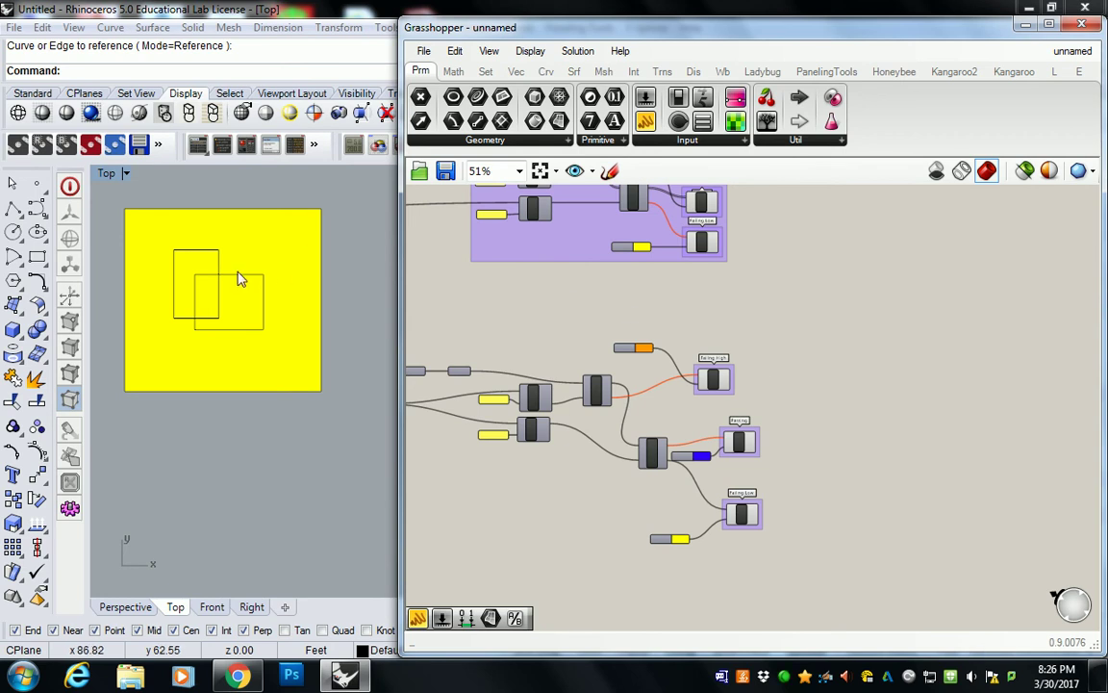
scroll(226, 212, "up", 3)
left_click(309, 327)
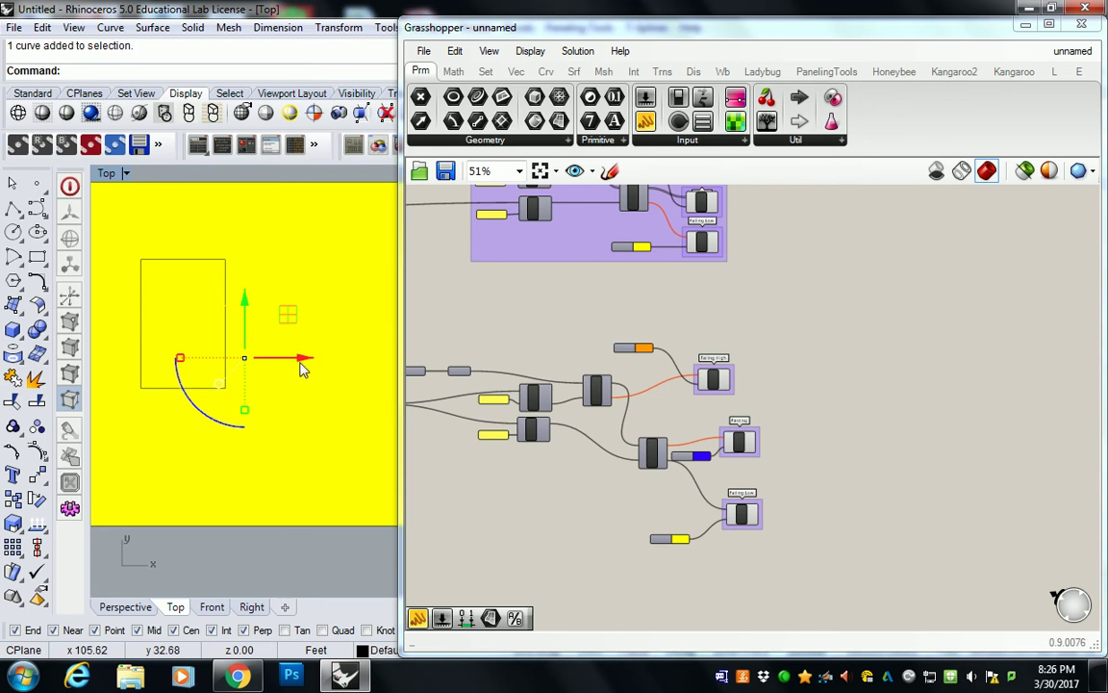
left_click_drag(304, 359, 276, 359)
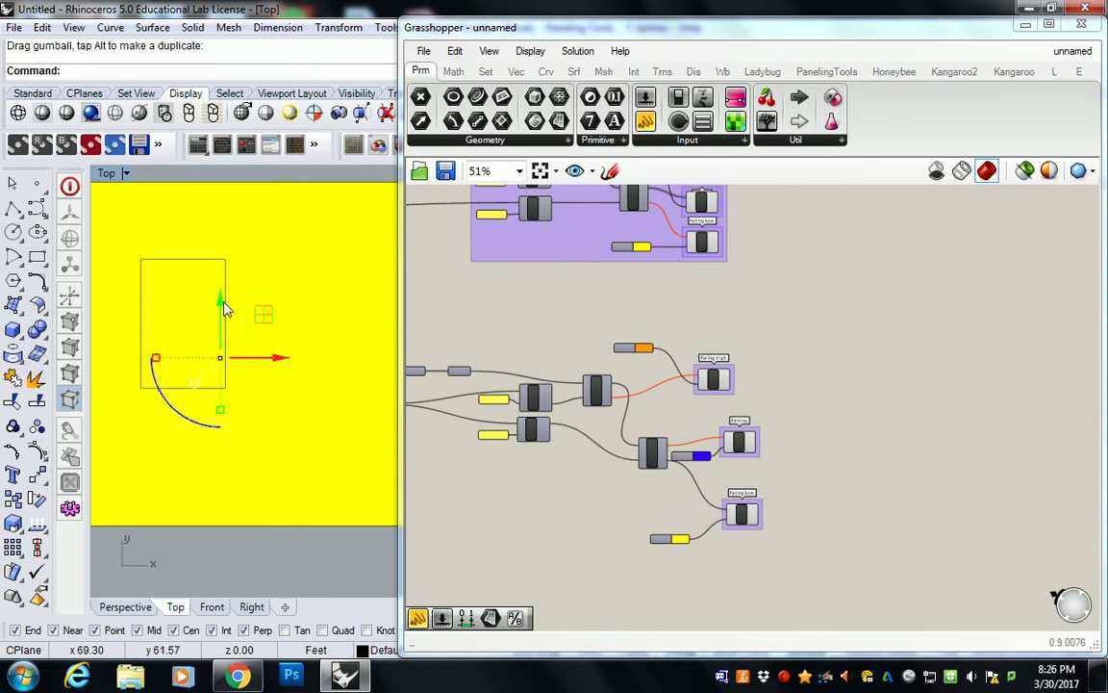
Step: Move the selected floor rectangle up along Y and recolour the lower set's Passing swatch green
mouse_move(222, 302)
left_mouse_down()
mouse_move(220, 284)
mouse_move(242, 297)
left_mouse_up()
left_click(701, 455)
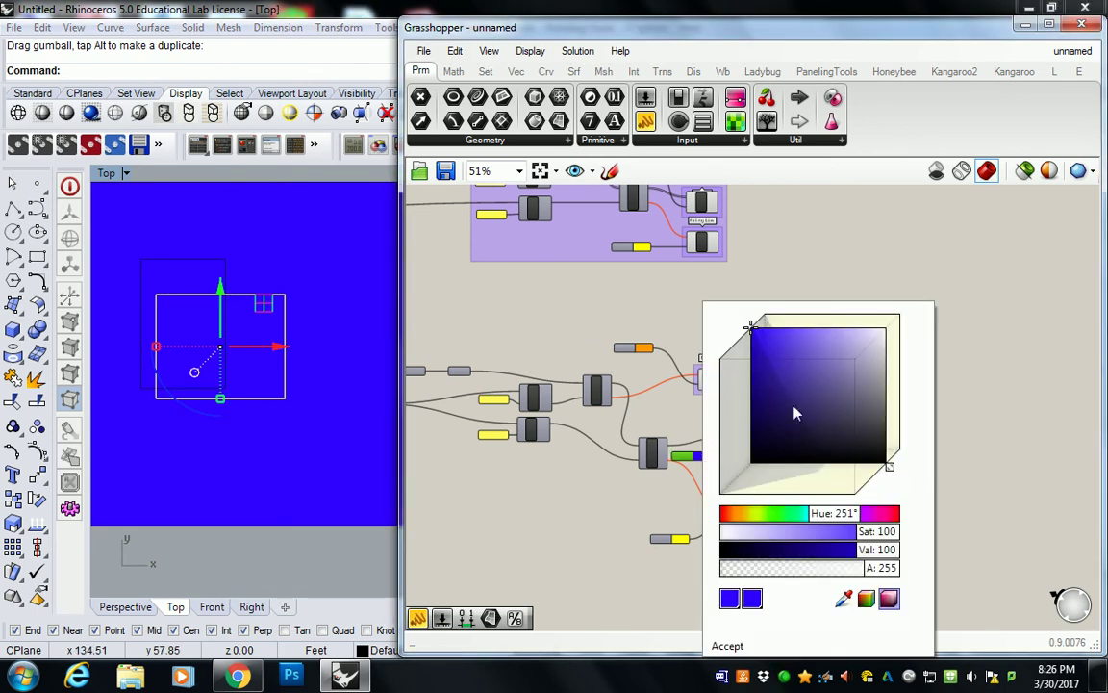
left_click_drag(833, 513, 790, 522)
left_click(729, 642)
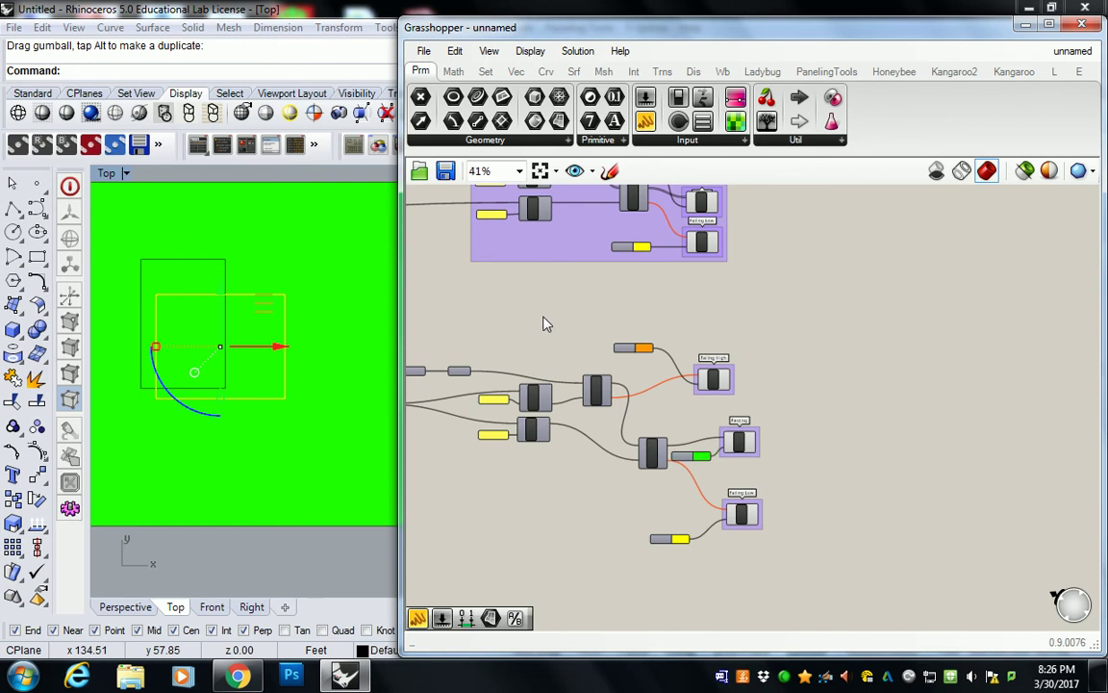
Step: Select both floor rectangles in Rhino's Perspective view and raise them along Z above the site surface
scroll(542, 318, "down", 2)
right_click_drag(567, 318, 734, 368)
left_click(304, 180)
scroll(304, 183, "down", 4)
right_click_drag(294, 215, 272, 229)
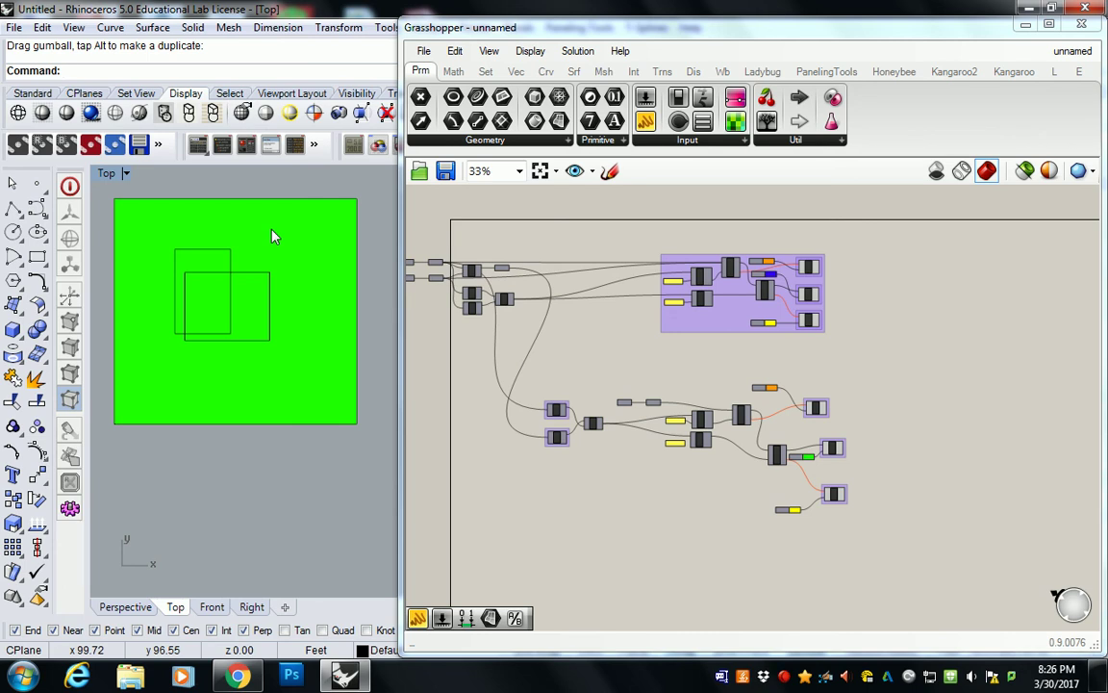
double_click(104, 177)
right_click_drag(344, 238, 227, 273)
scroll(226, 273, "down", 3)
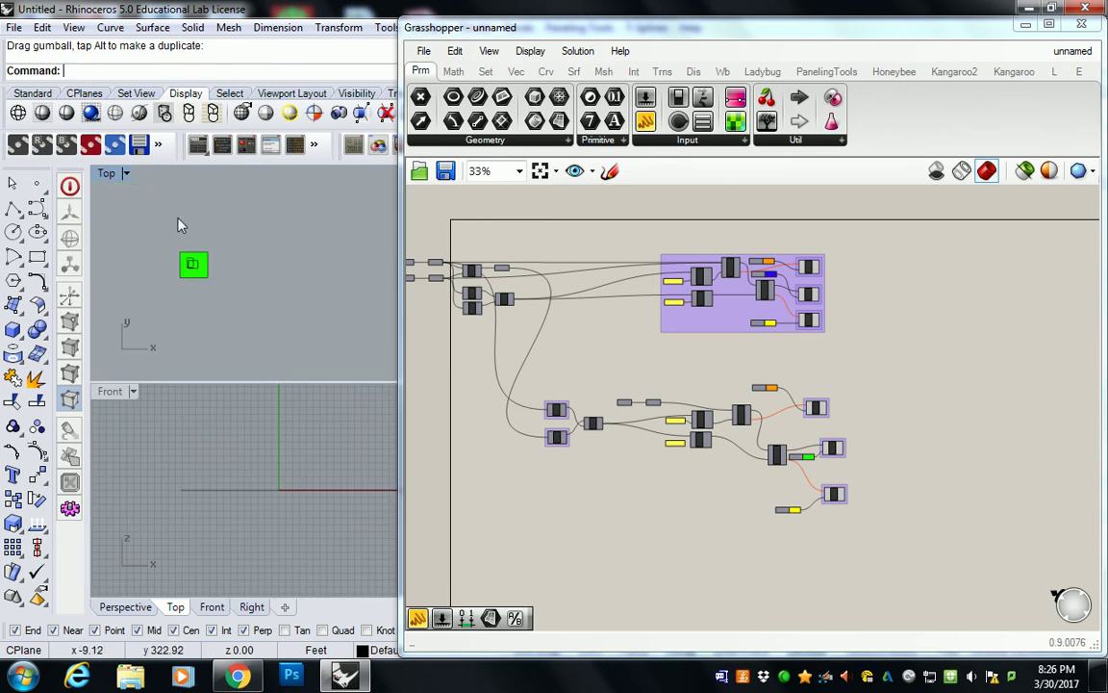
left_click_drag(405, 209, 772, 210)
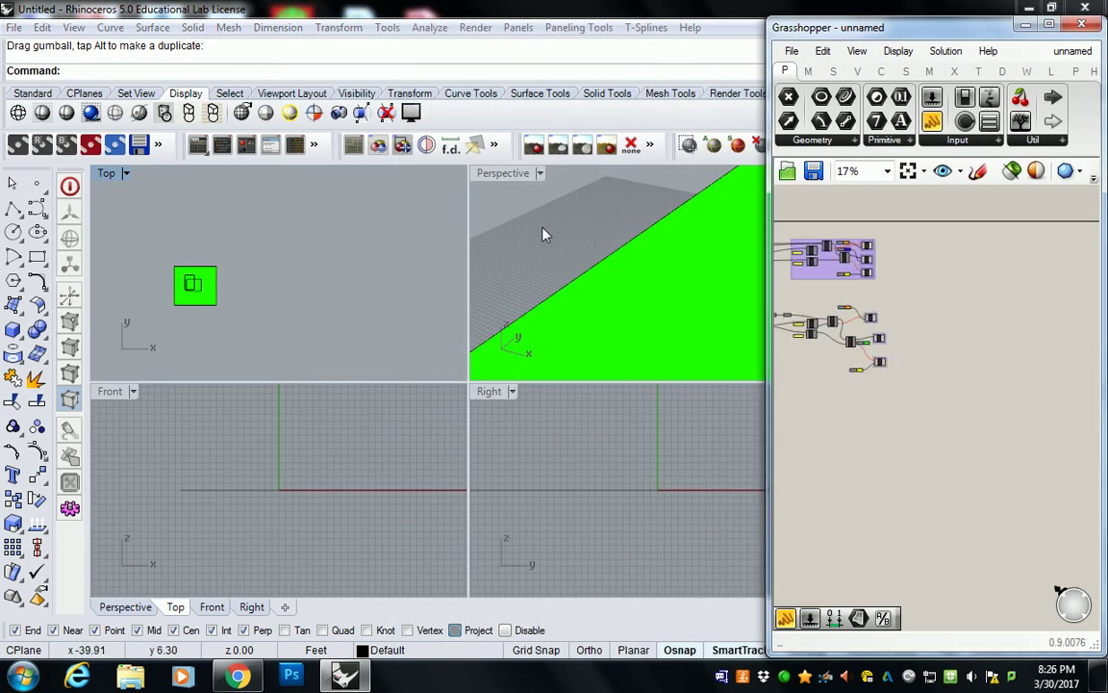
scroll(544, 225, "down", 5)
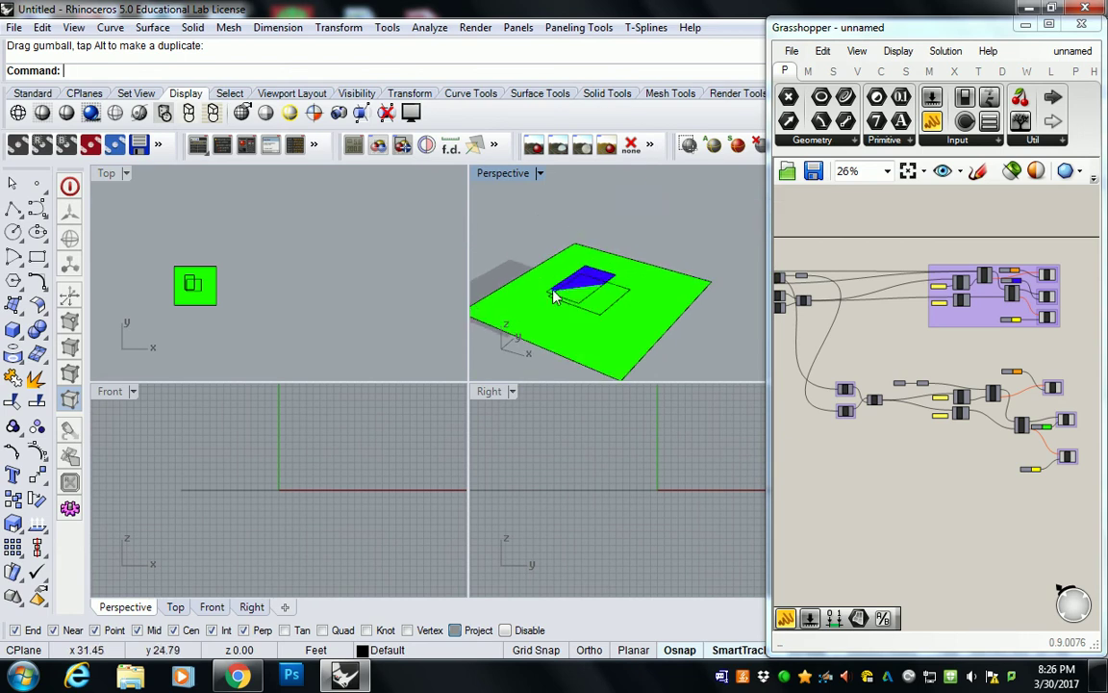
left_click_drag(457, 197, 641, 328)
left_click(587, 233)
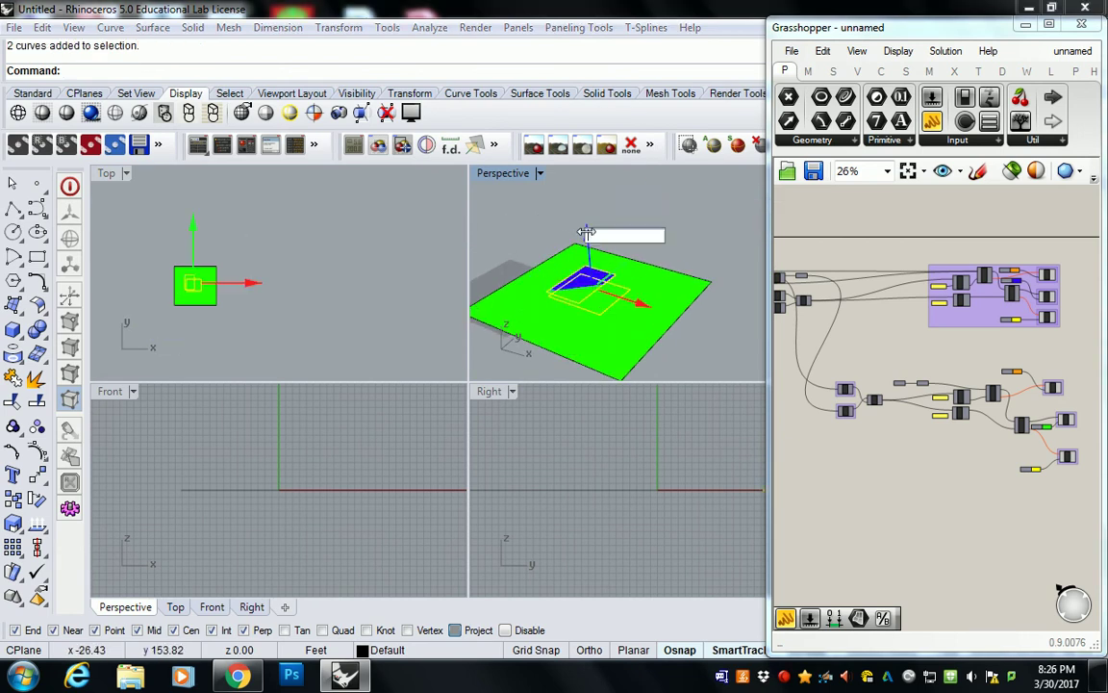
key("Return")
left_click(544, 232)
Step: Widen the Grasshopper window and maximise Rhino's Top viewport on the site and floor rectangles
left_click(961, 377)
left_click_drag(770, 324, 507, 324)
double_click(107, 173)
scroll(240, 390, "up", 5)
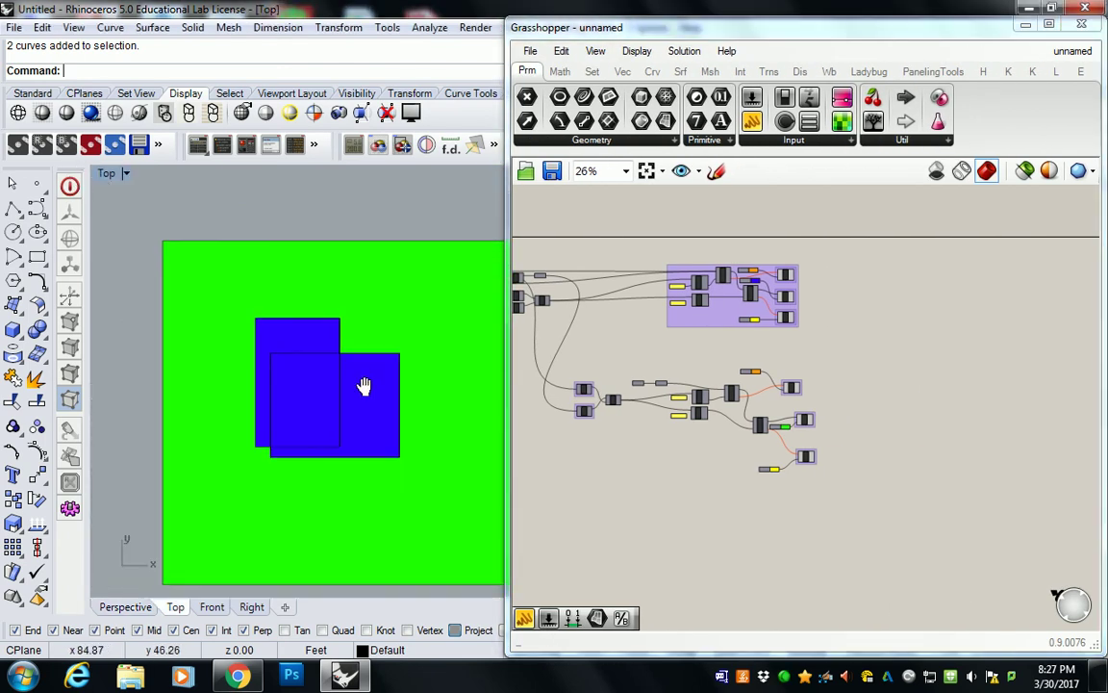
scroll(338, 366, "down", 1)
Step: Tighten the lower set's layout by repositioning the orange swatch, the second Dispatch and the Failing High MCol component
right_click_drag(723, 470, 750, 469)
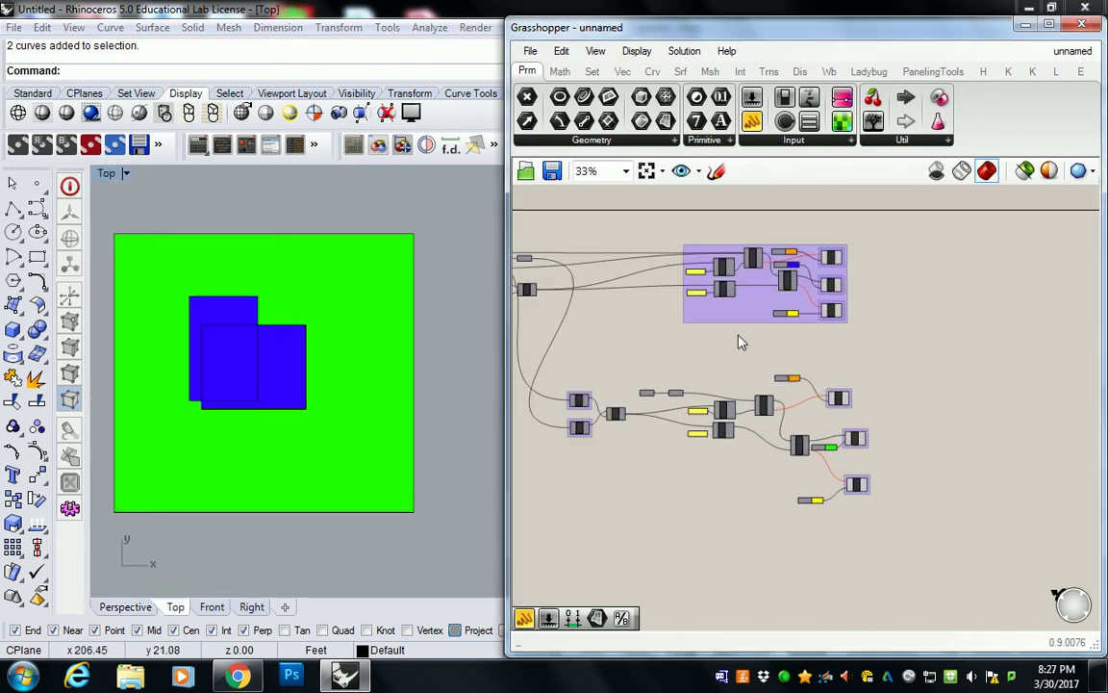
scroll(740, 341, "up", 2)
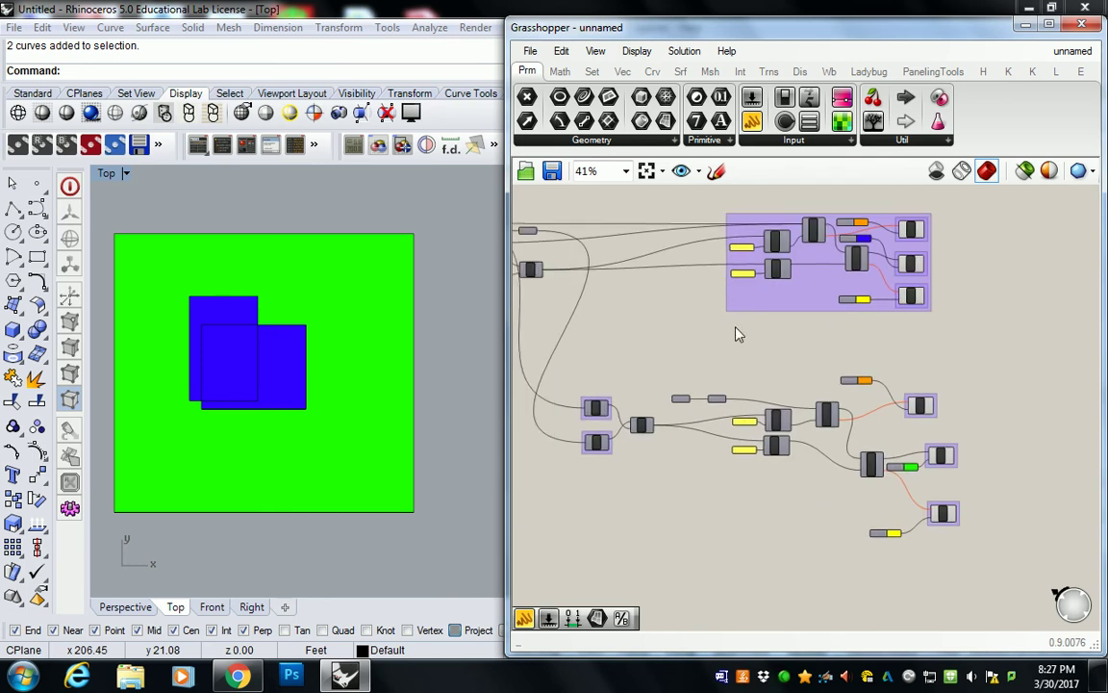
right_click_drag(716, 325, 761, 321)
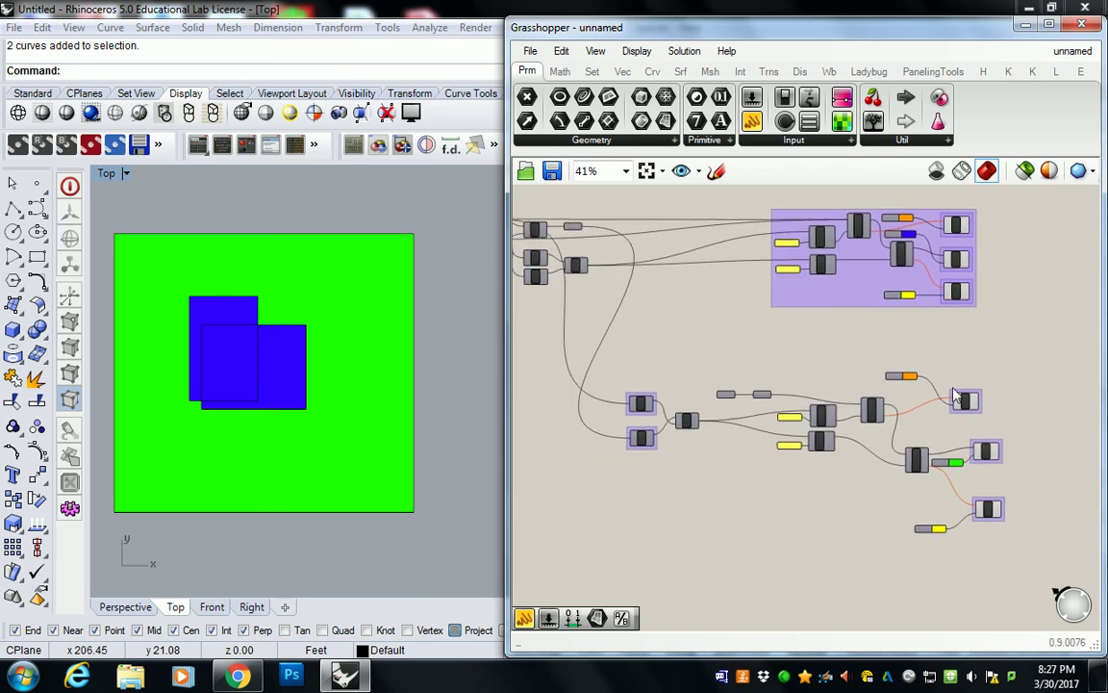
left_click_drag(967, 402, 952, 421)
scroll(865, 390, "up", 3)
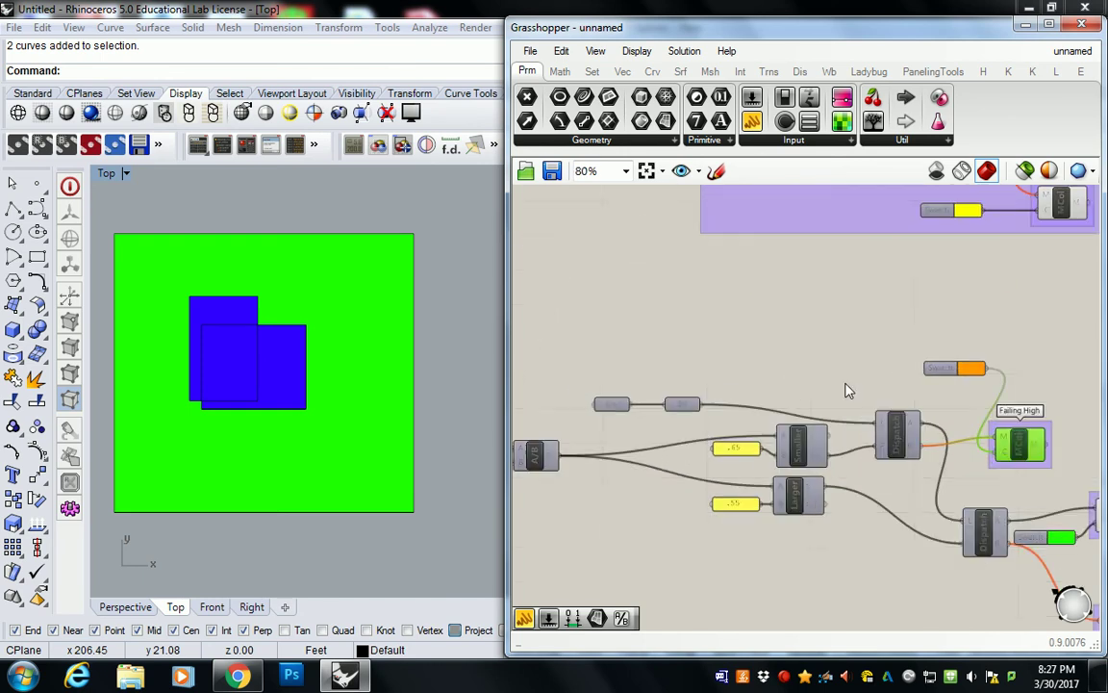
left_click_drag(939, 367, 850, 346)
right_click_drag(871, 412, 763, 377)
left_click_drag(874, 495, 868, 448)
left_click_drag(910, 411, 976, 416)
left_click_drag(743, 311, 854, 414)
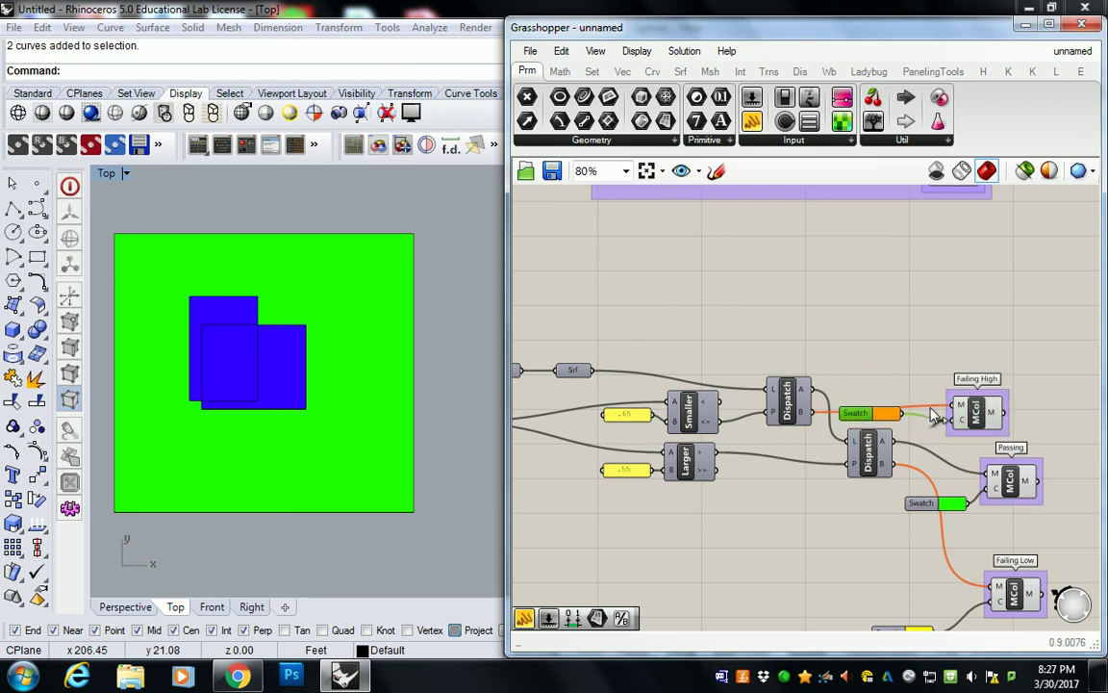
left_click_drag(959, 408, 966, 395)
Step: Move the green and yellow swatches beside the second Dispatch and align the Passing and Failing Low MCol components beneath Failing High
left_click_drag(1005, 479, 978, 460)
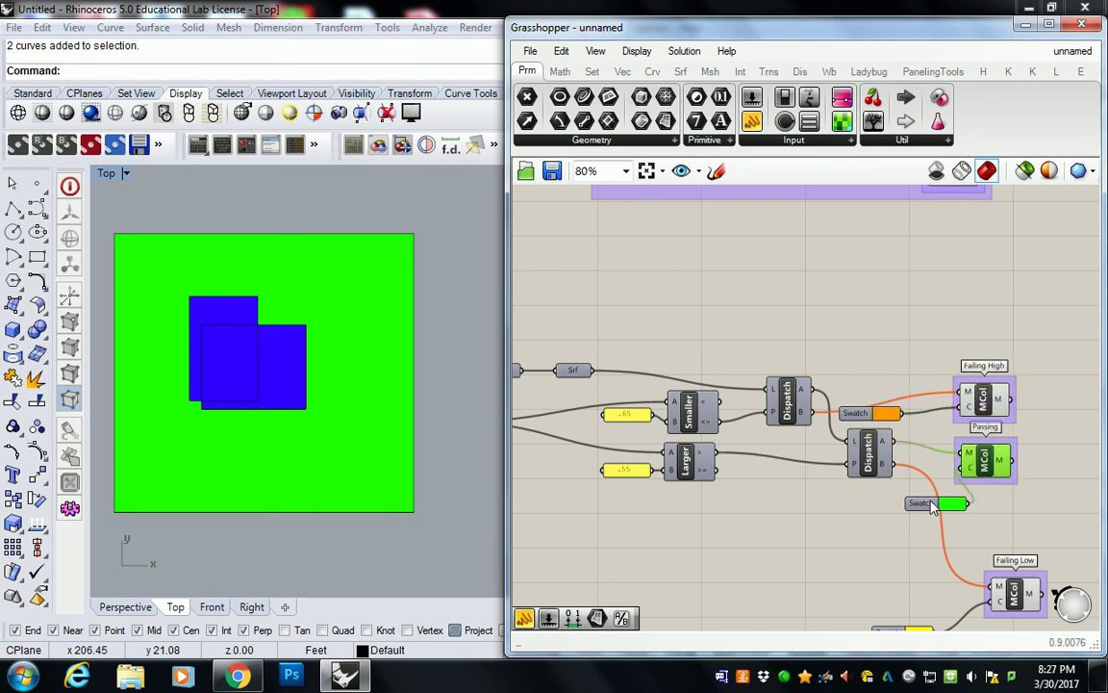
left_click_drag(925, 510, 852, 385)
right_click_drag(906, 619, 835, 526)
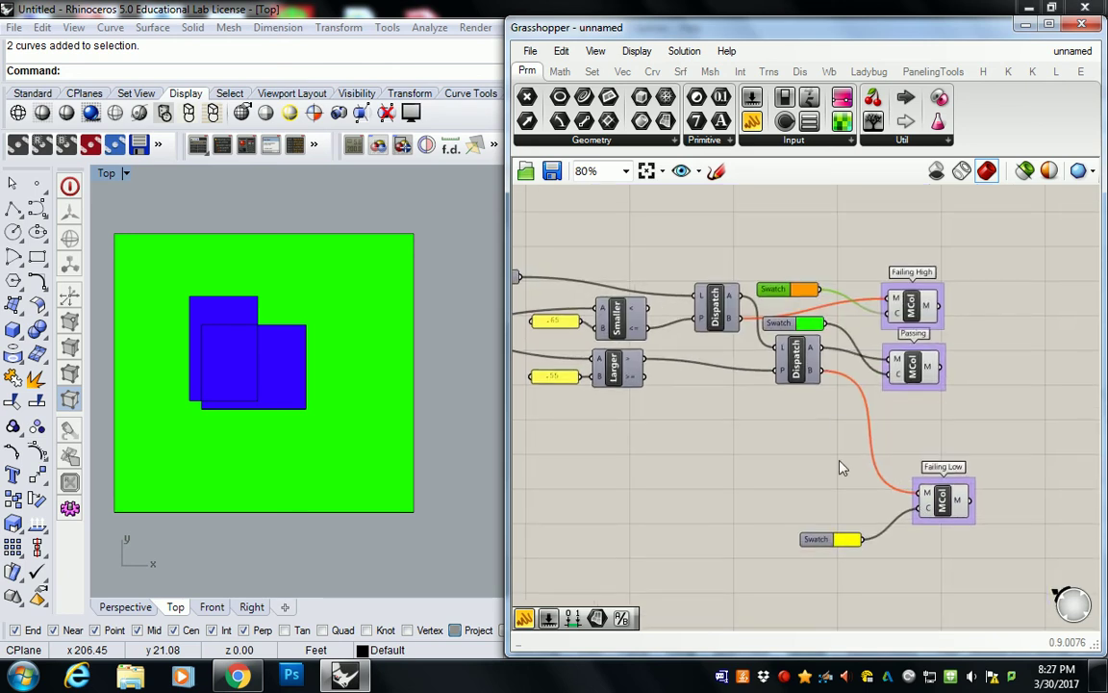
left_click_drag(834, 535, 792, 398)
left_click_drag(946, 508, 917, 445)
left_click_drag(908, 307, 906, 300)
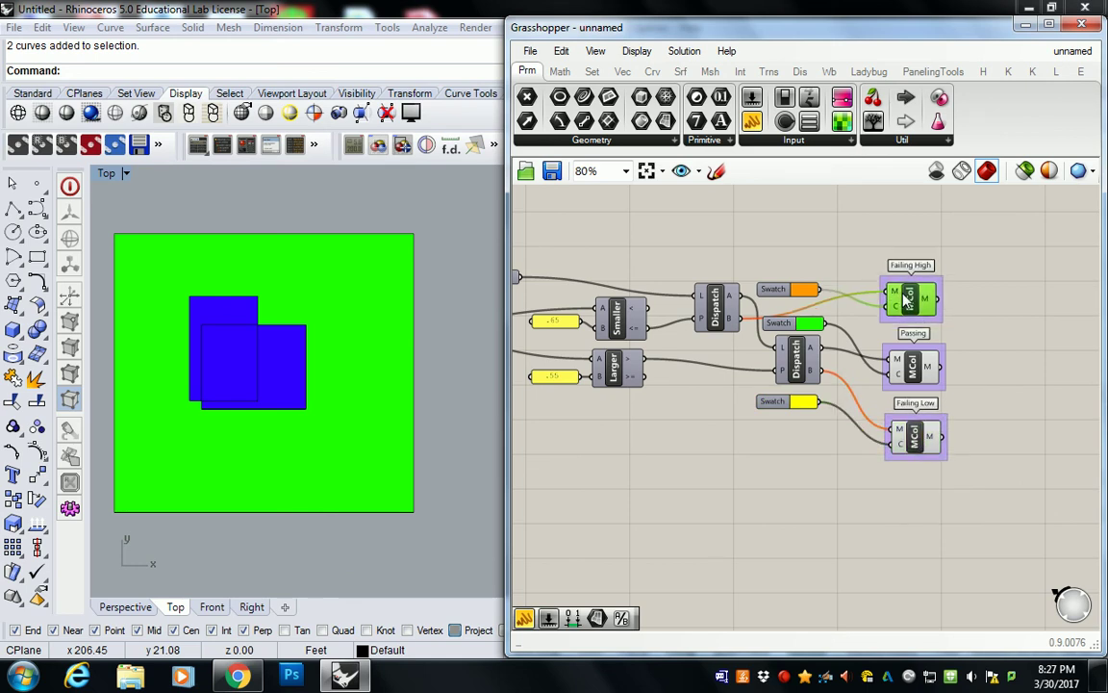
left_click(745, 254)
Step: Shift the lower Smaller and Larger components with their panels toward the Dispatches and place the site Crv and Srf directly above them
right_click_drag(692, 236, 852, 265)
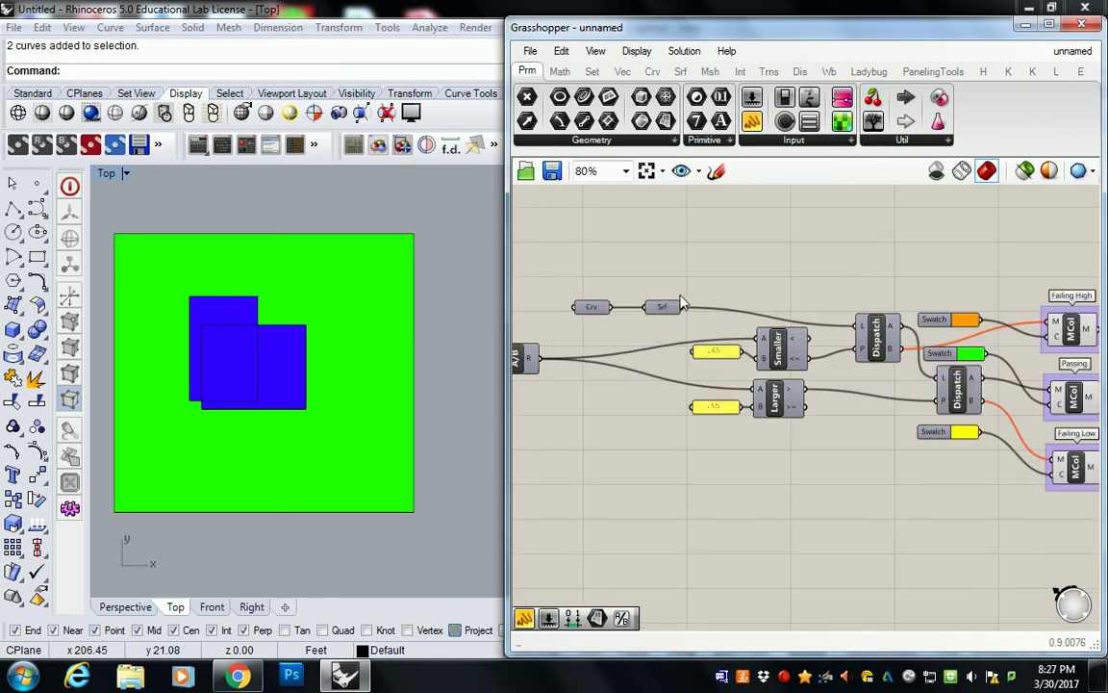
left_click_drag(664, 255, 822, 428)
left_click_drag(785, 346, 806, 351)
left_click(496, 239)
left_click_drag(496, 239, 767, 311)
left_click(823, 235)
Step: Group the lower ratio-check set from the site Crv and Srf through the MCol components and move it up beneath the upper group
scroll(823, 234, "down", 5)
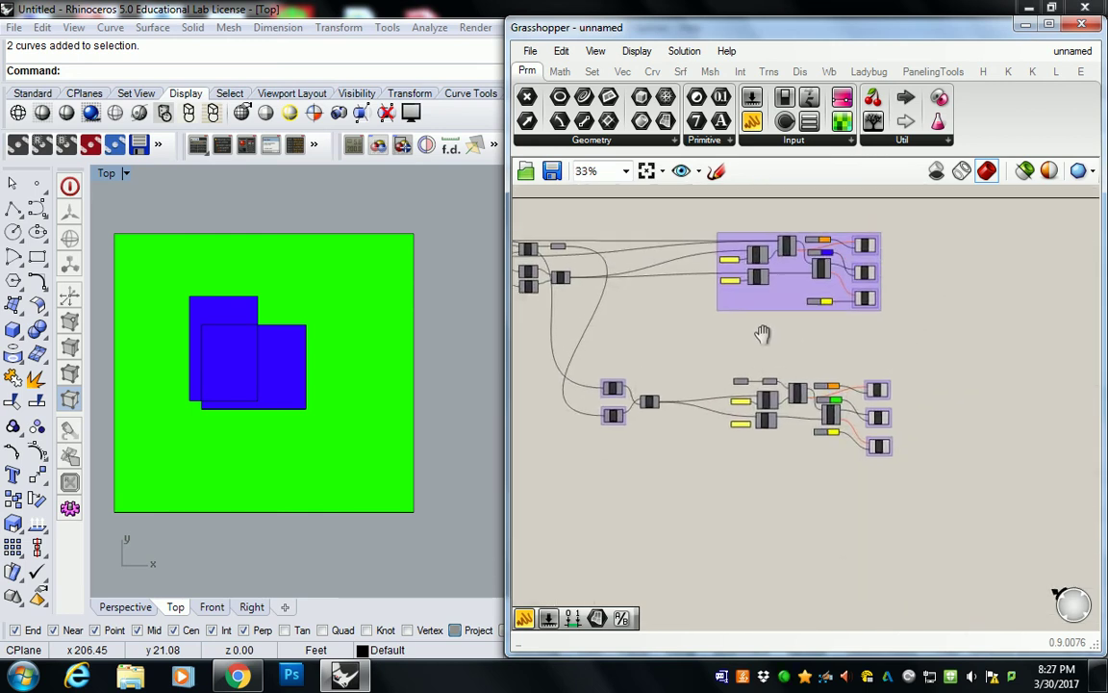
left_click_drag(703, 322, 938, 487)
left_click_drag(874, 421, 864, 377)
left_click(677, 356)
Step: Move the 1st Floor Plate and Coverage Area components and the A/B division up toward the main definition
right_click_drag(602, 347, 685, 401)
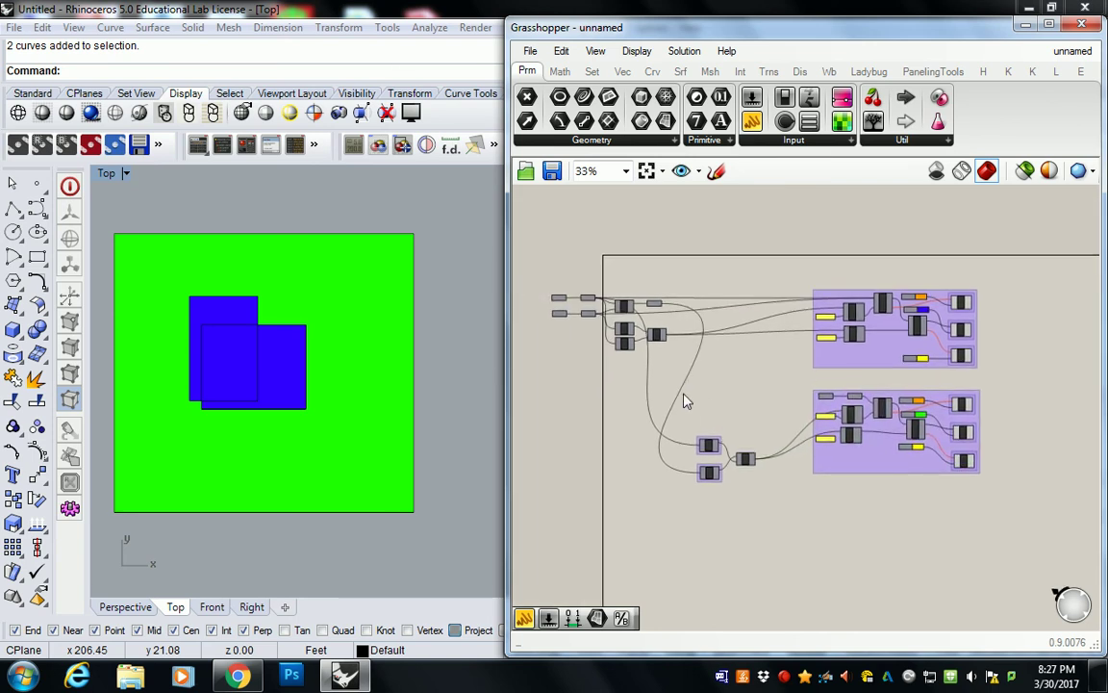
left_click_drag(685, 401, 768, 483)
left_click_drag(739, 443, 753, 361)
left_click(705, 300)
Step: Widen the Grasshopper window and examine the upper group's limit panels, Smaller and Larger tests, Dispatches and colour outputs
scroll(697, 293, "up", 2)
left_click_drag(507, 218, 306, 240)
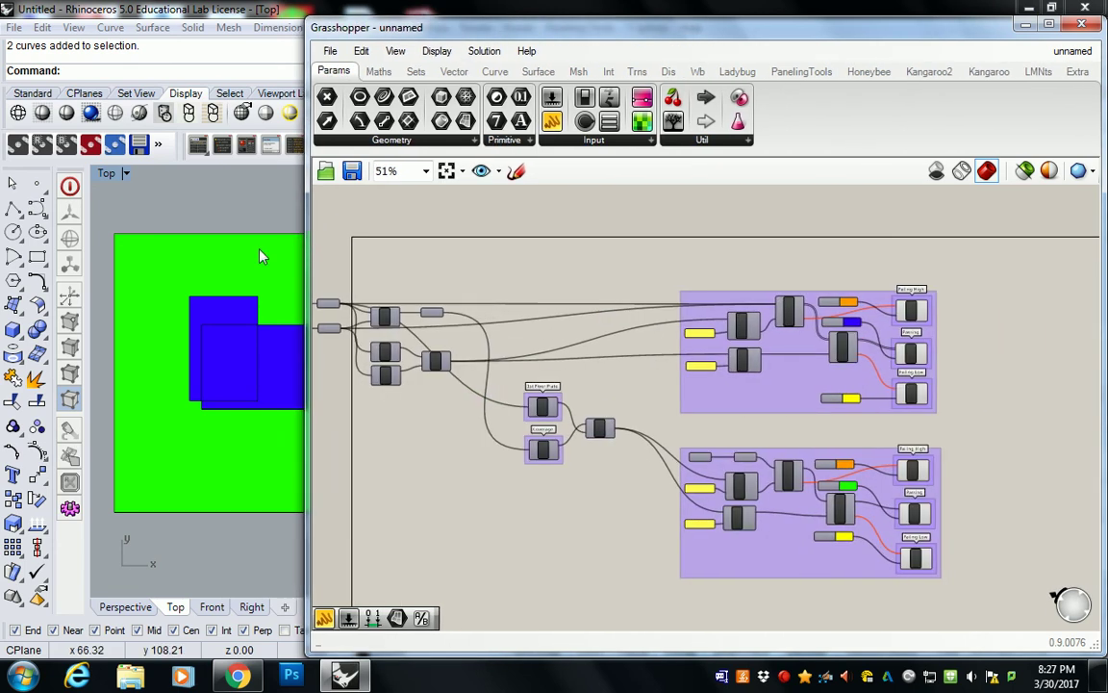
right_click_drag(252, 261, 129, 238)
right_click_drag(584, 297, 658, 286)
scroll(659, 289, "up", 1)
right_click_drag(746, 344, 730, 277)
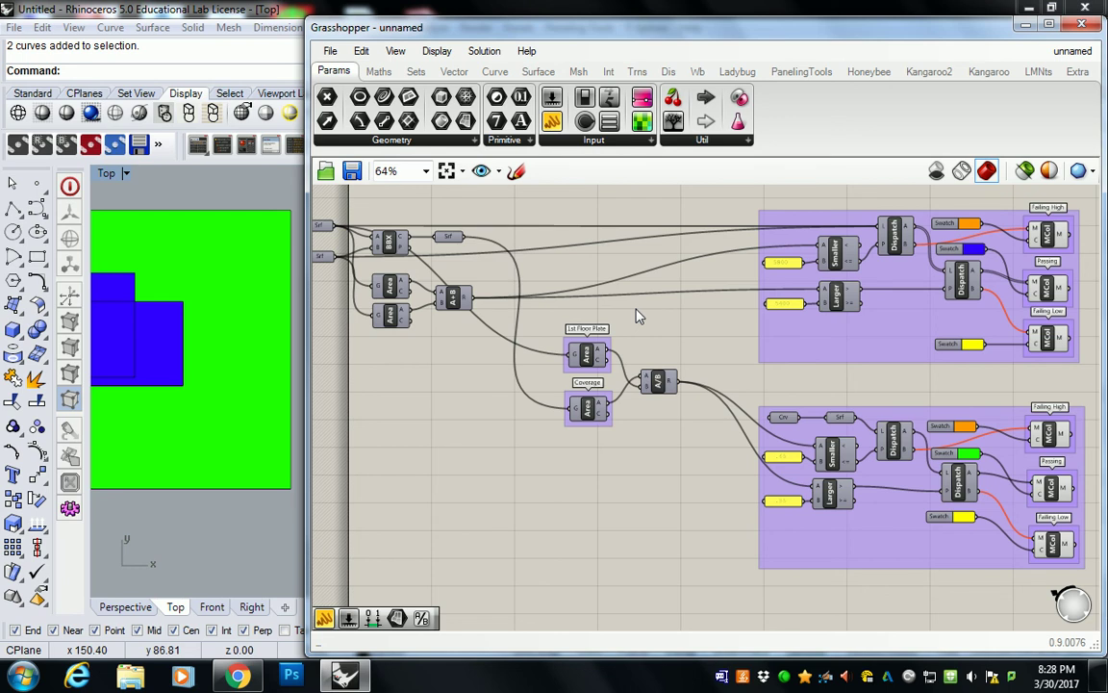
left_click(798, 297)
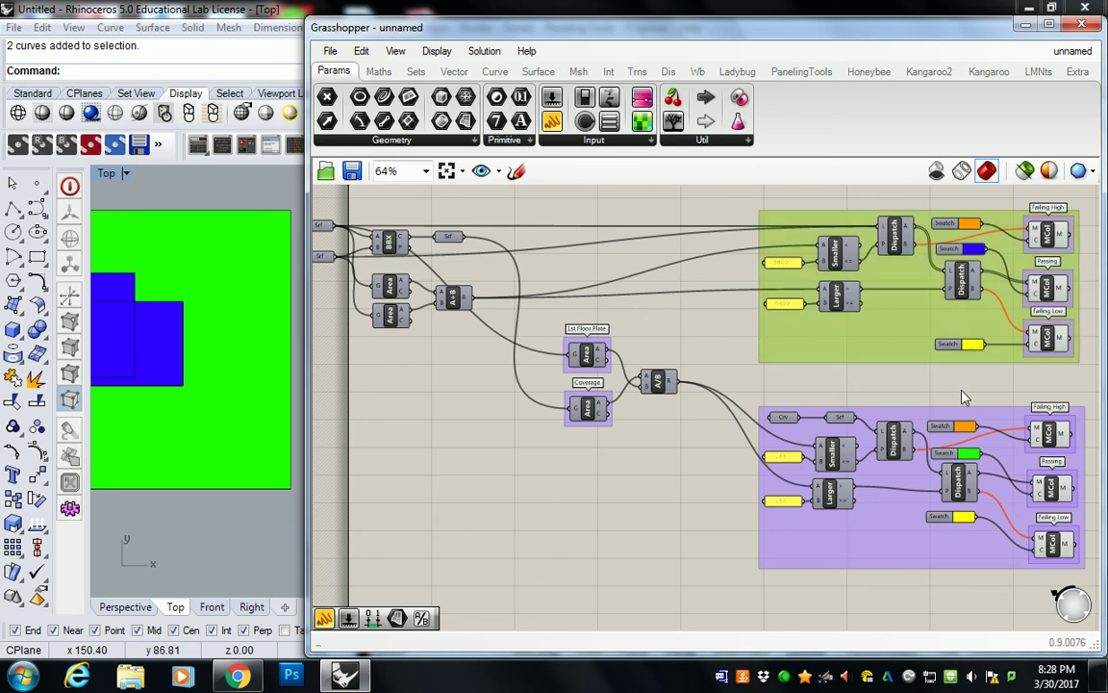
scroll(872, 272, "up", 3)
middle_click(870, 269)
right_click_drag(746, 303, 557, 431)
mouse_move(558, 430)
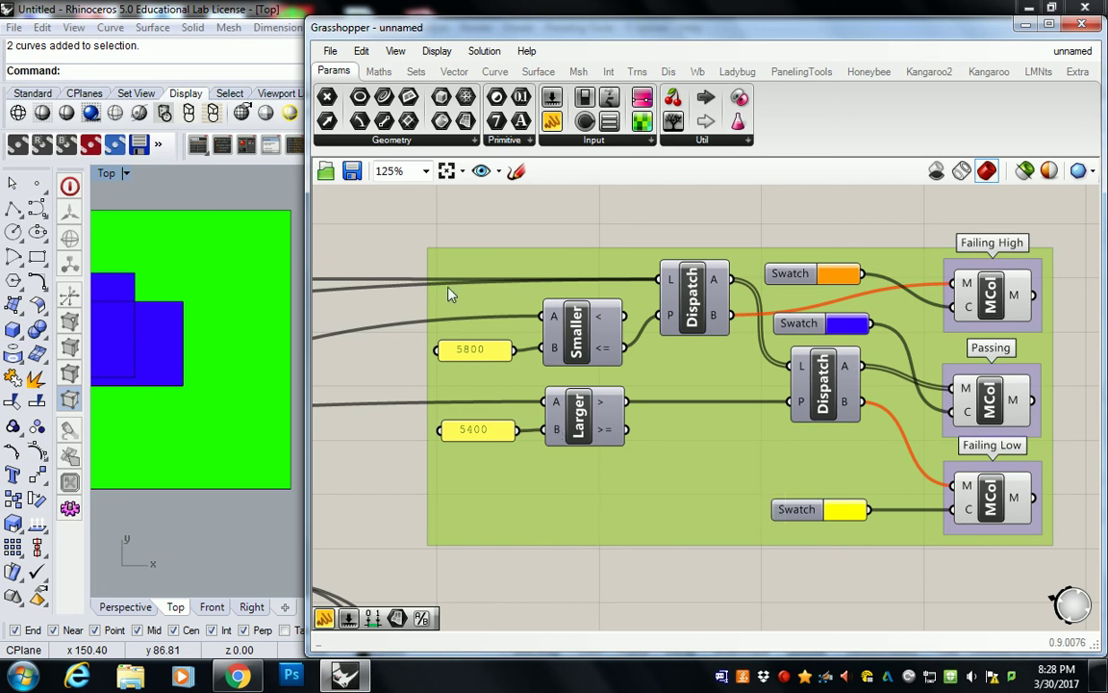
Step: Examine the lower group's site surface and limit panels, and the A/B division feeding its comparisons
scroll(450, 294, "down", 1)
right_click_drag(667, 450, 673, 360)
scroll(671, 357, "down", 2)
scroll(670, 356, "up", 2)
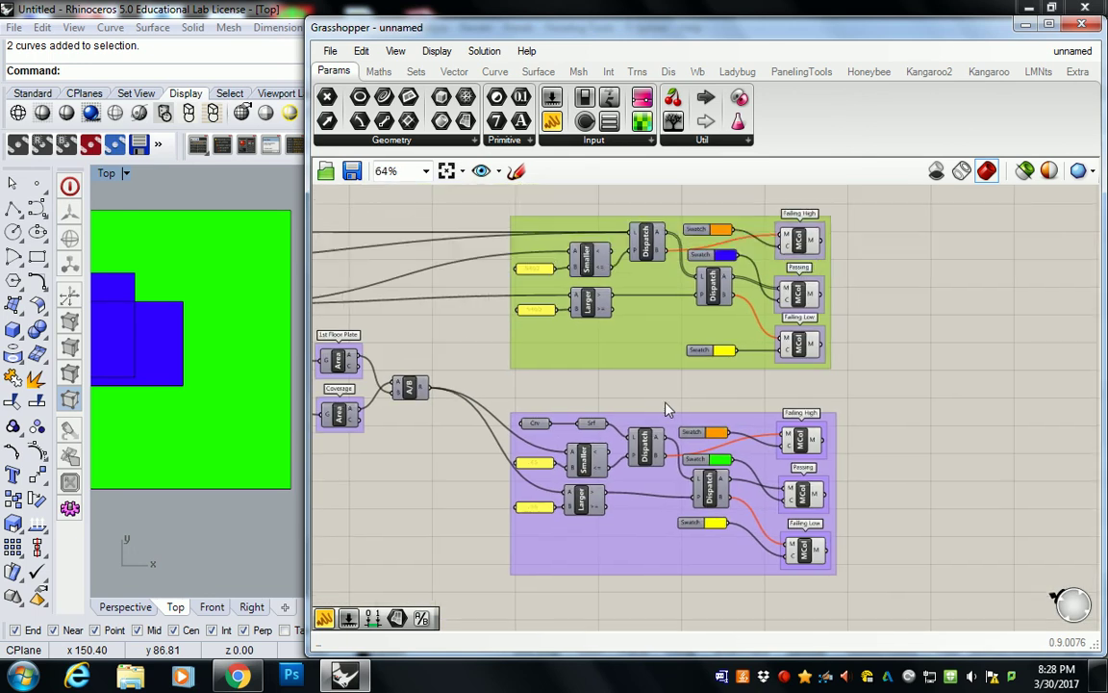
left_click(580, 422)
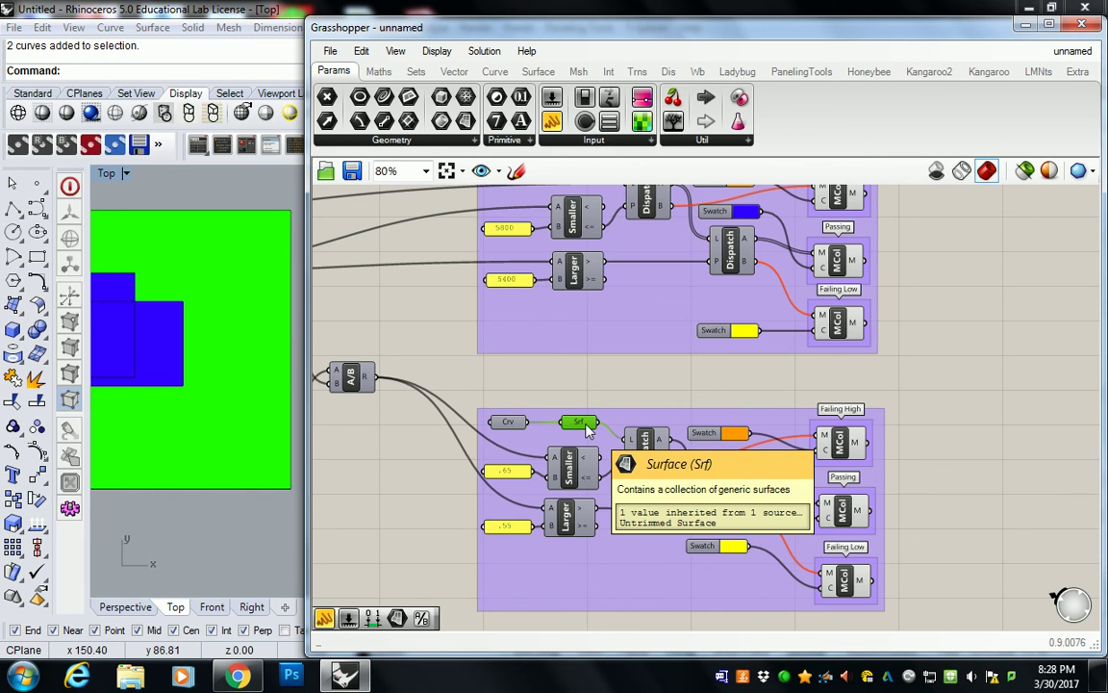
left_click_drag(408, 441, 539, 540)
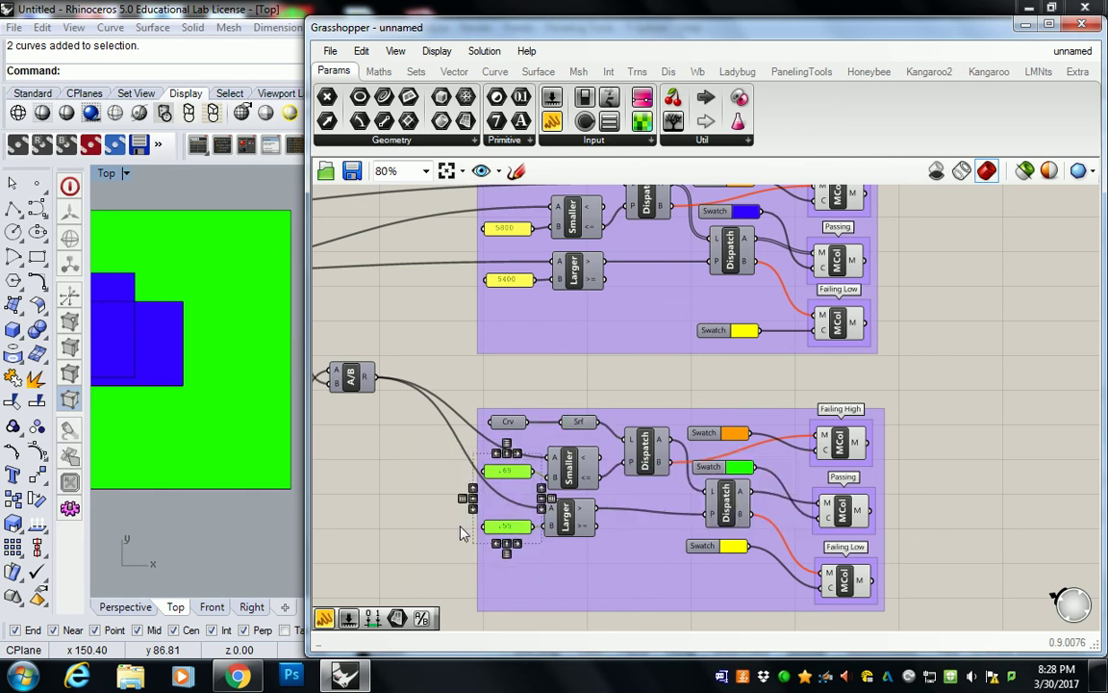
right_click_drag(458, 532, 817, 594)
left_click_drag(666, 370, 767, 539)
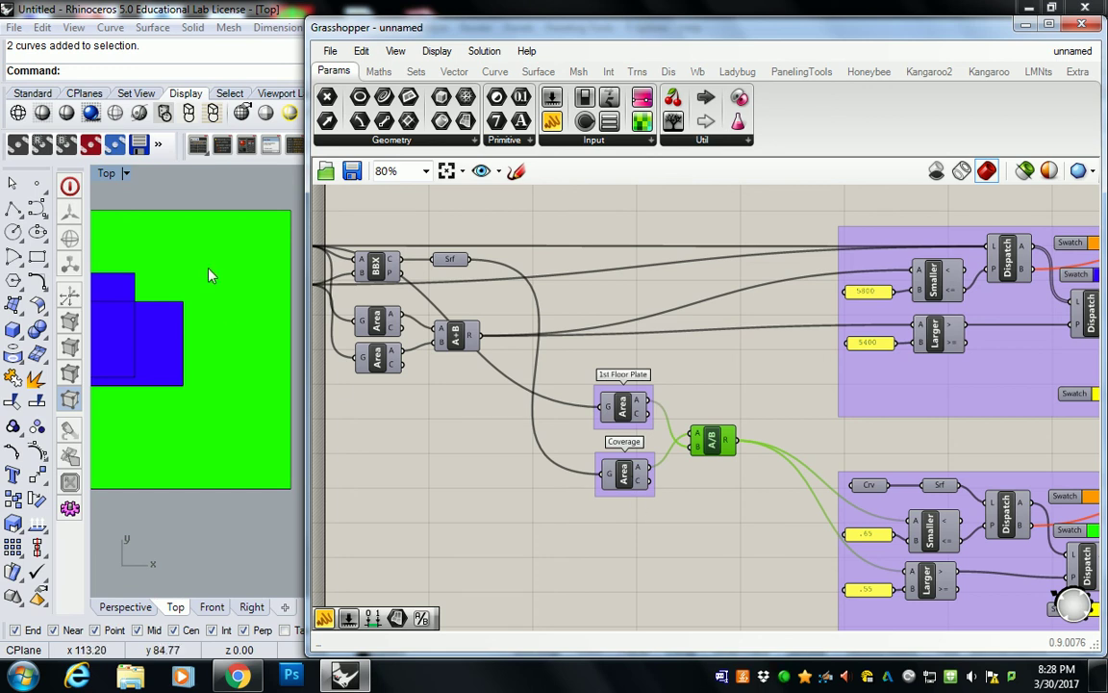
Step: Review the whole definition, checking the floor Area pair, the 1st Floor Plate and Coverage areas, and their source surfaces
right_click_drag(207, 274, 250, 274)
left_click_drag(308, 314, 244, 314)
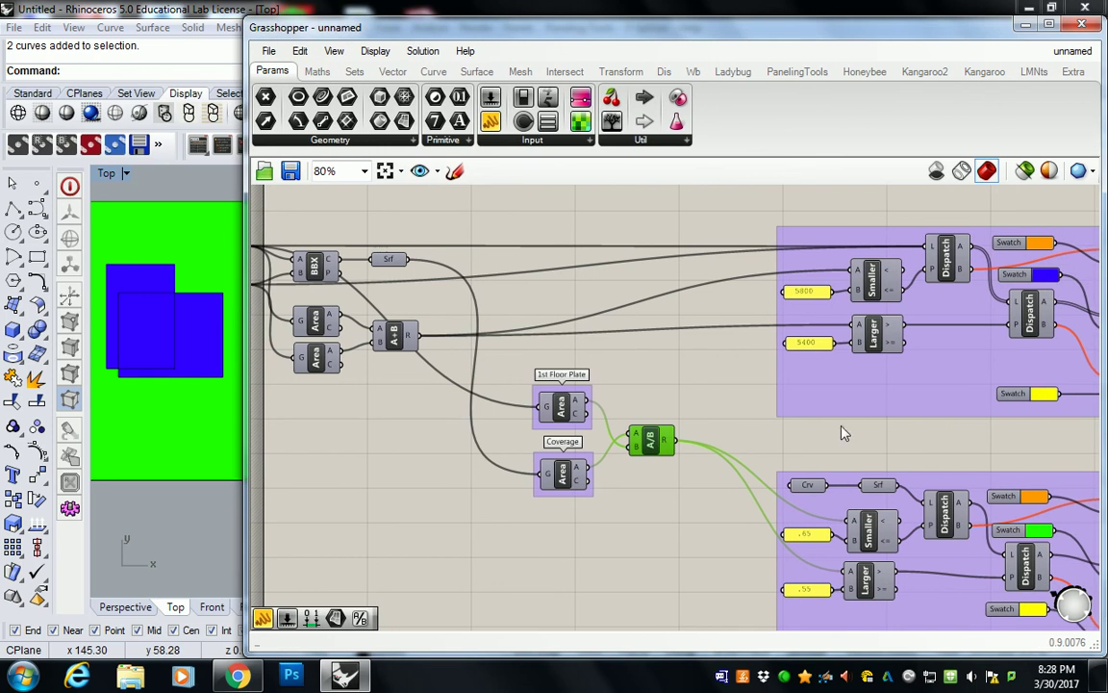
scroll(826, 371, "down", 2)
scroll(832, 364, "up", 1)
right_click_drag(832, 364, 841, 351)
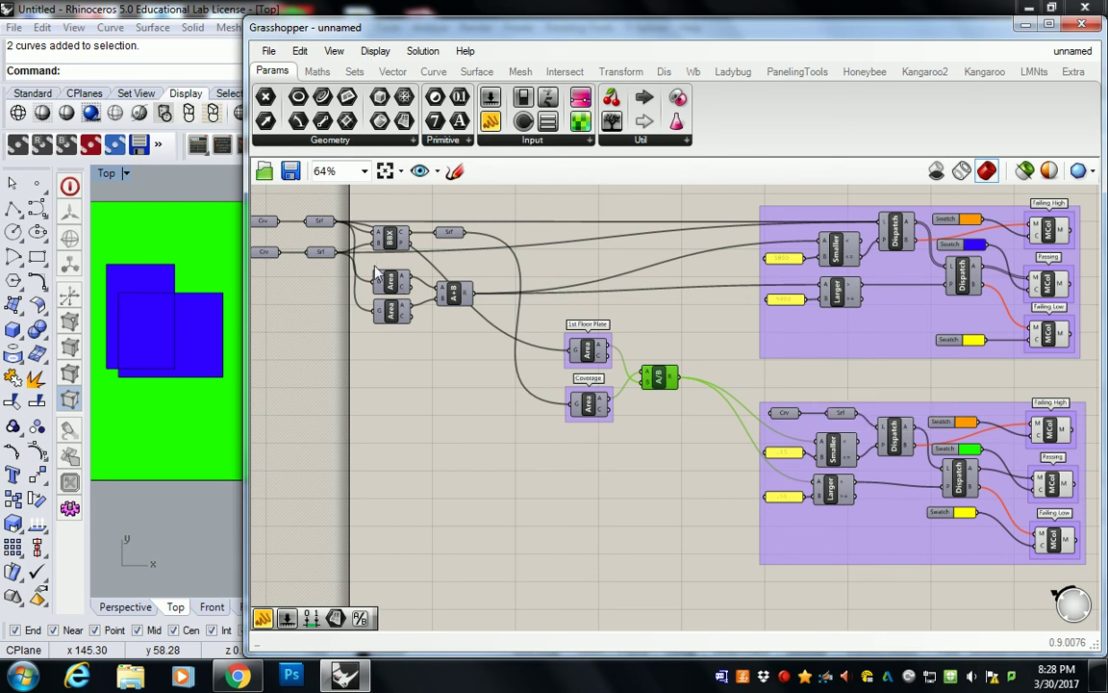
left_click_drag(310, 360, 426, 271)
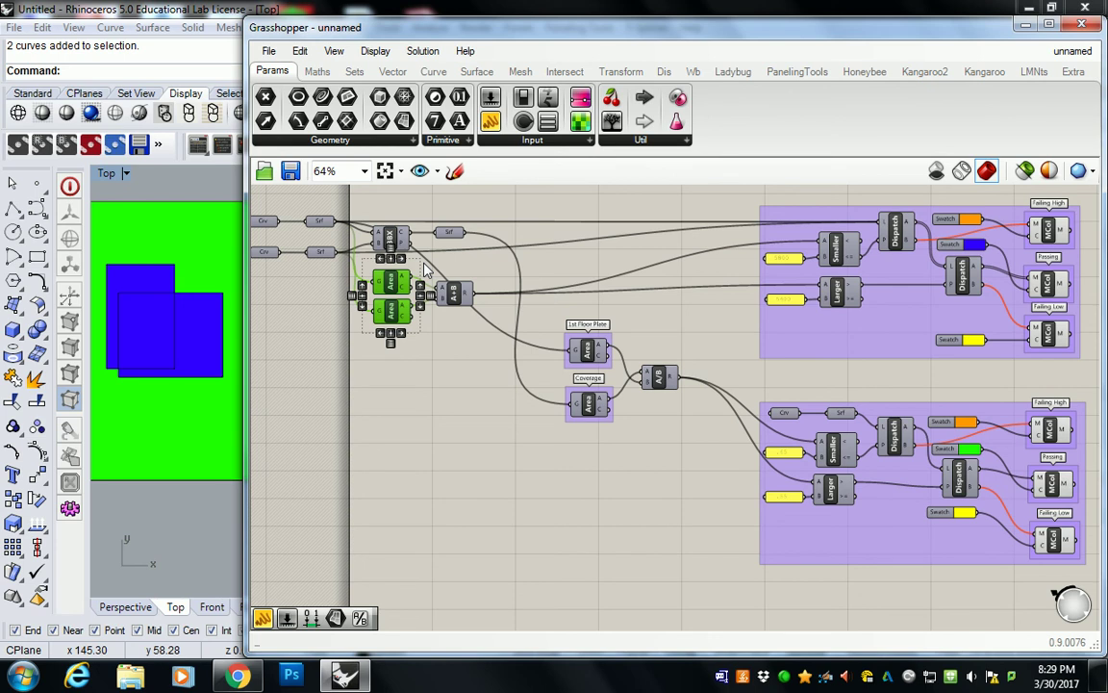
left_click(513, 478)
left_click_drag(505, 403, 631, 329)
left_click_drag(514, 438, 630, 319)
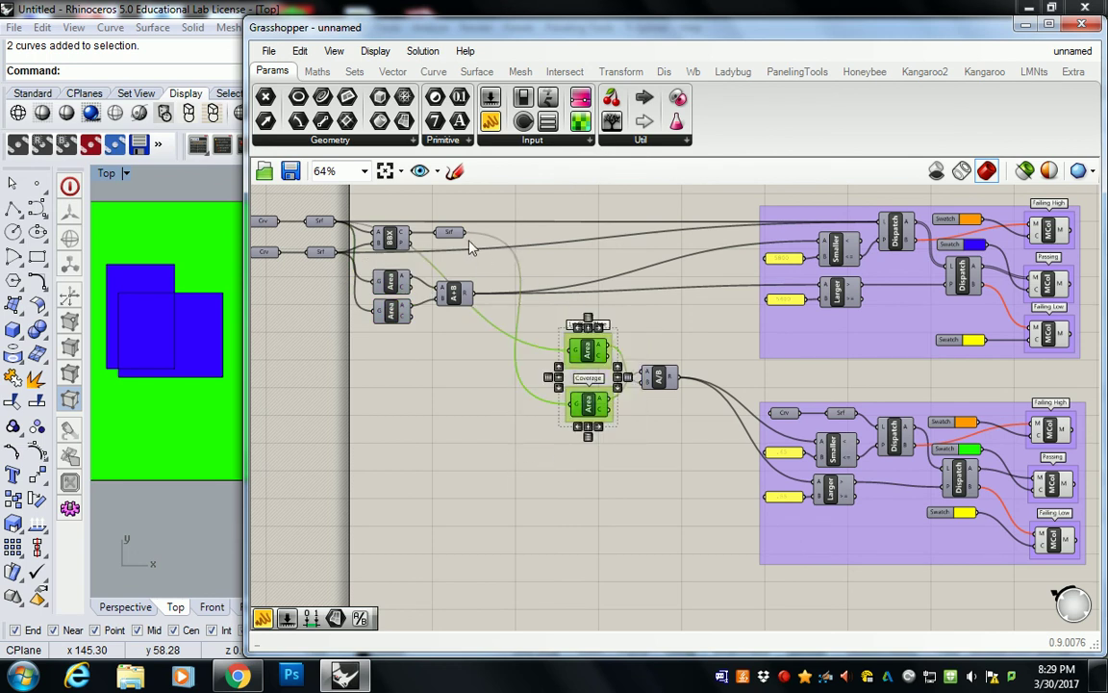
mouse_move(458, 236)
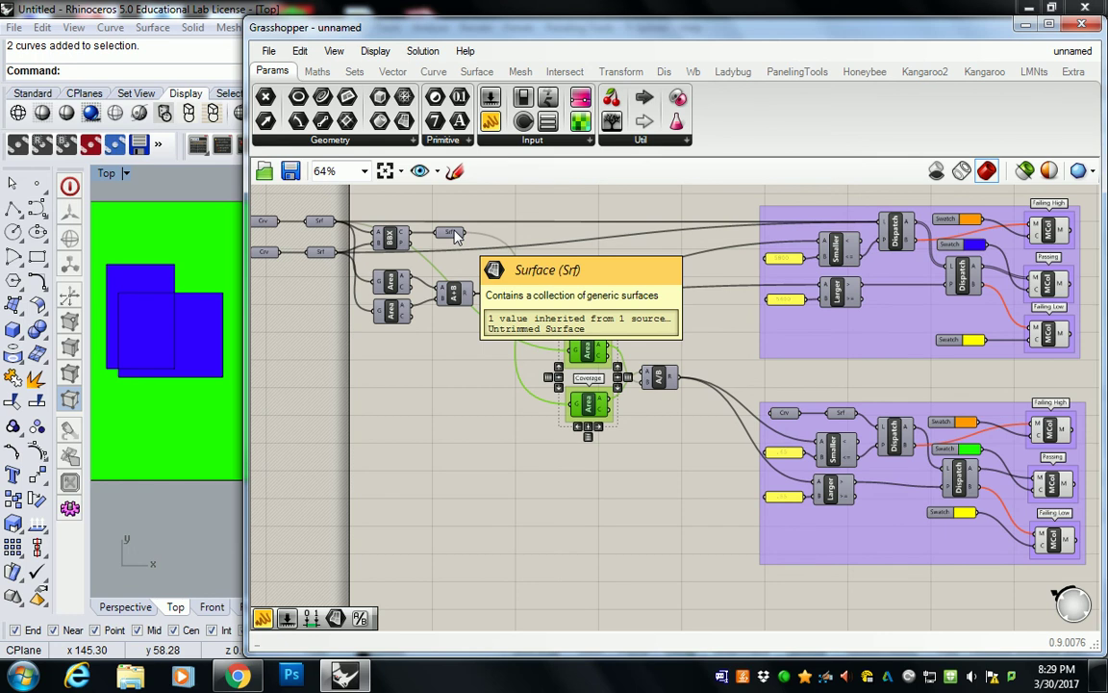
left_click(435, 339)
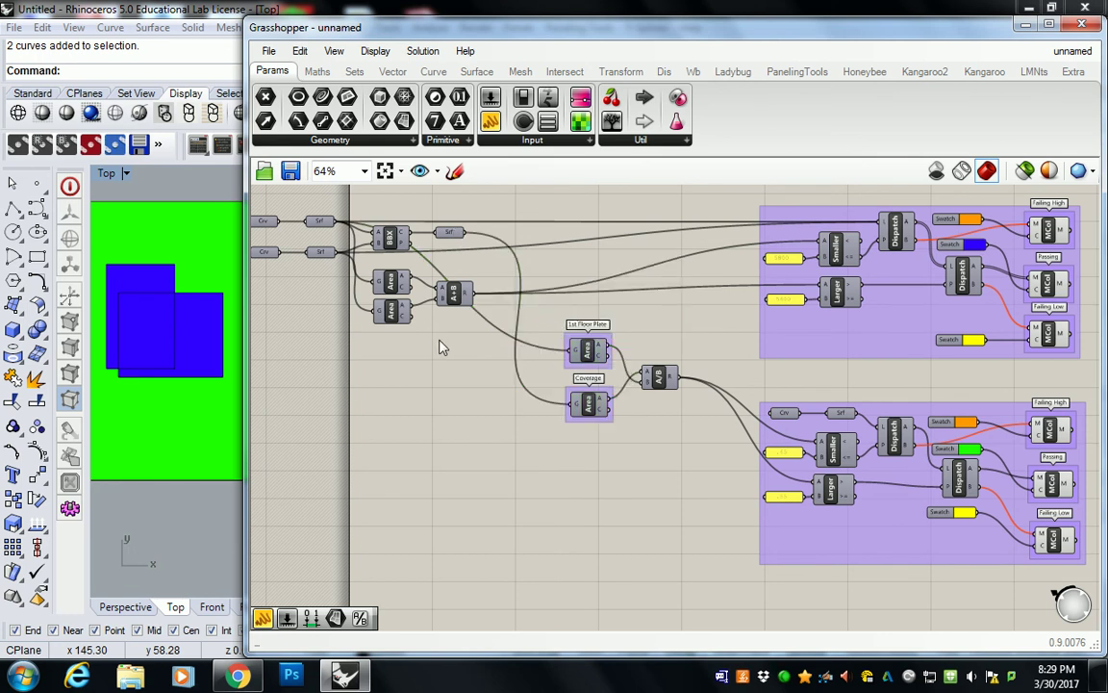
left_click(323, 223)
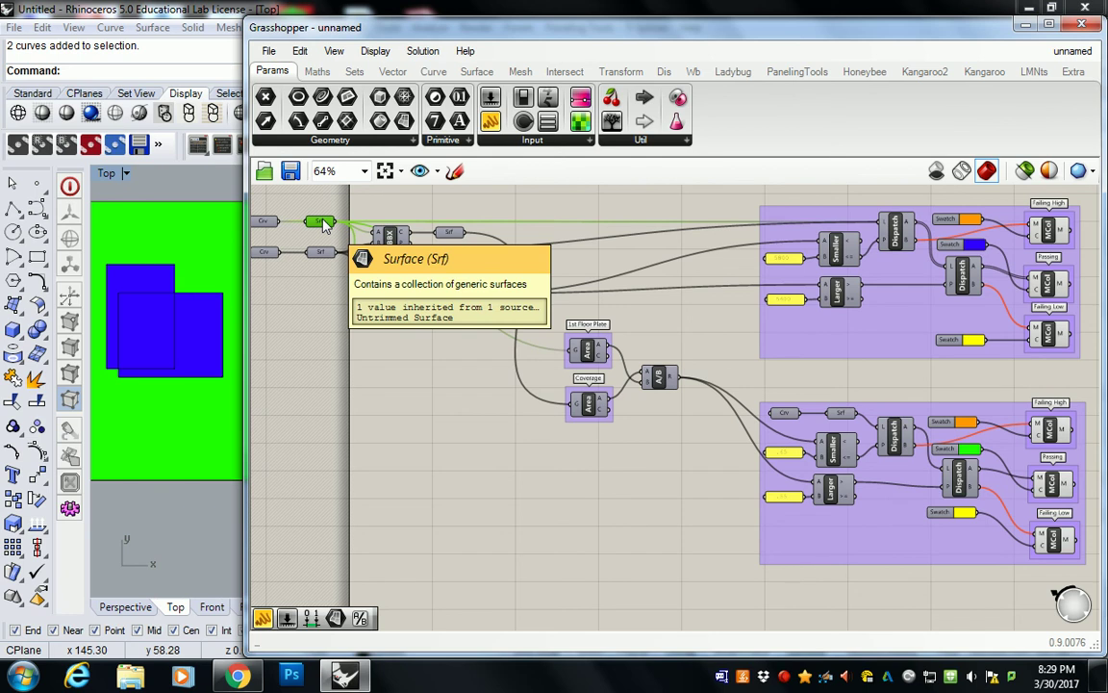
left_click(458, 405)
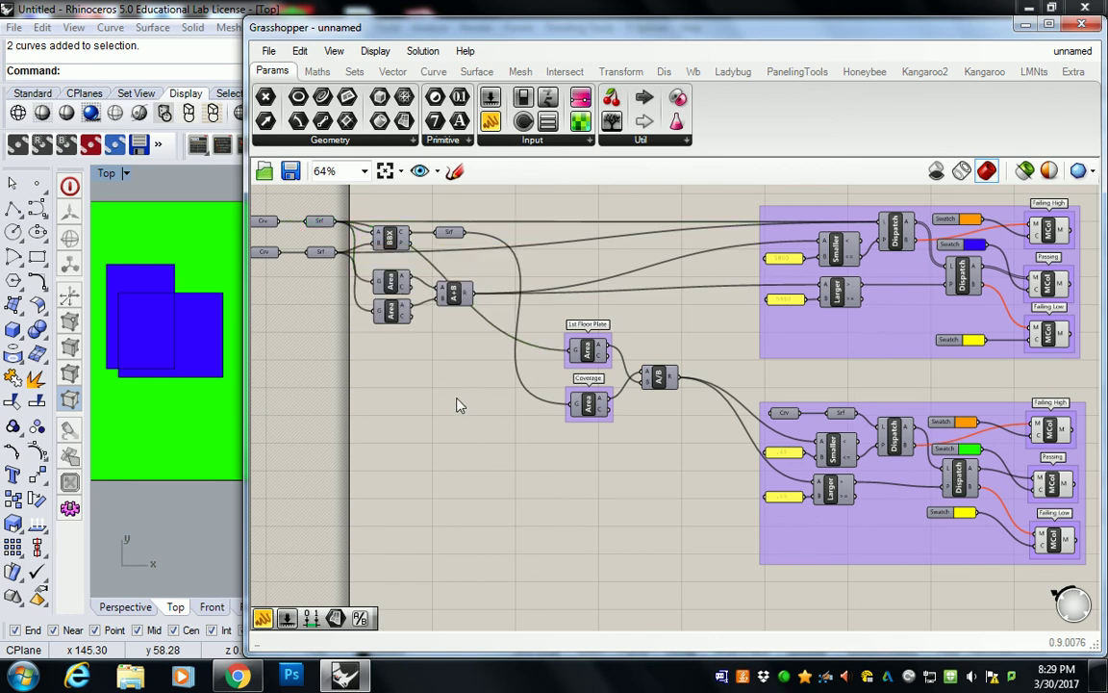